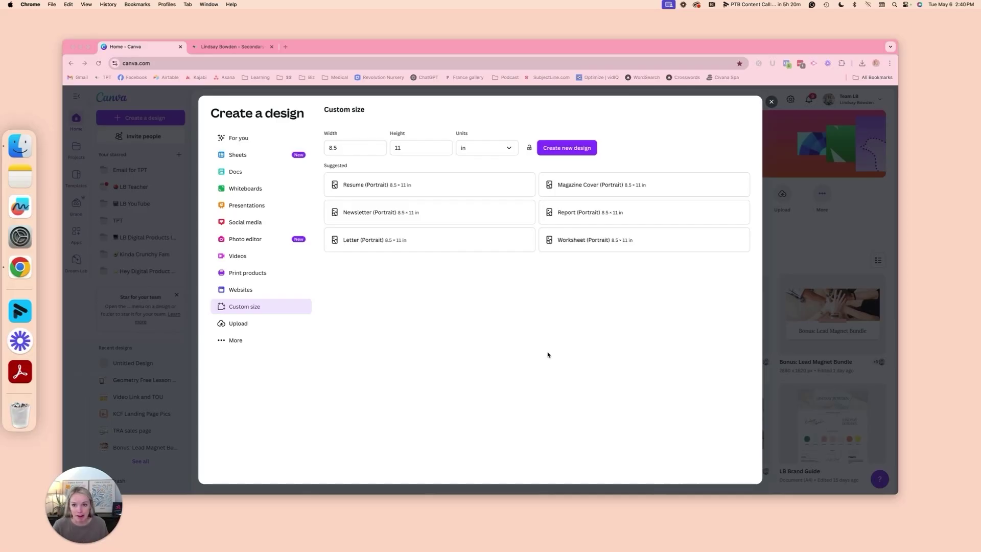
left_click(241, 47)
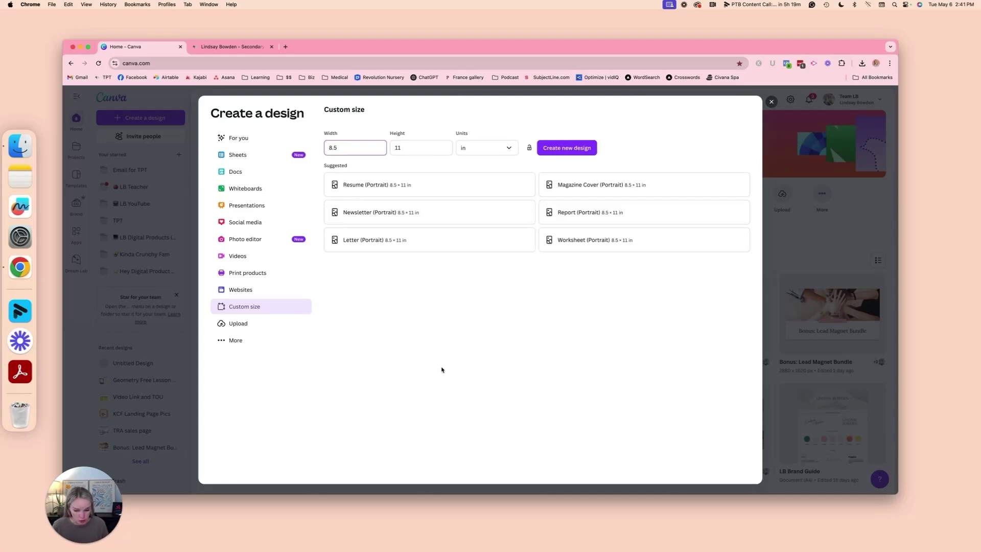
Step: Review the Box and Whisker Plots preview pages on TPT, then go back to the Canva design setup
left_click(231, 47)
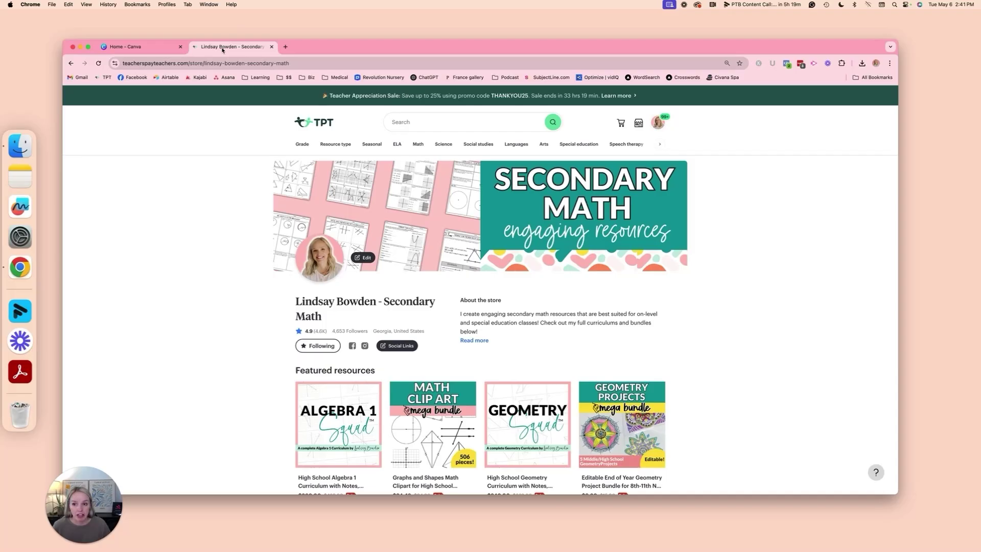
scroll(278, 164, "down", 5)
scroll(278, 164, "up", 5)
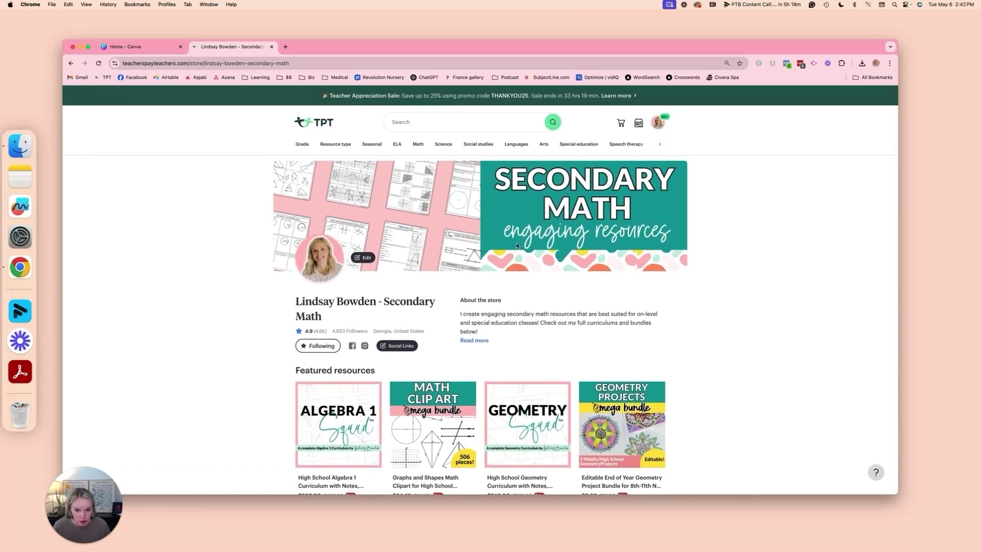
scroll(518, 246, "down", 5)
left_click(535, 291)
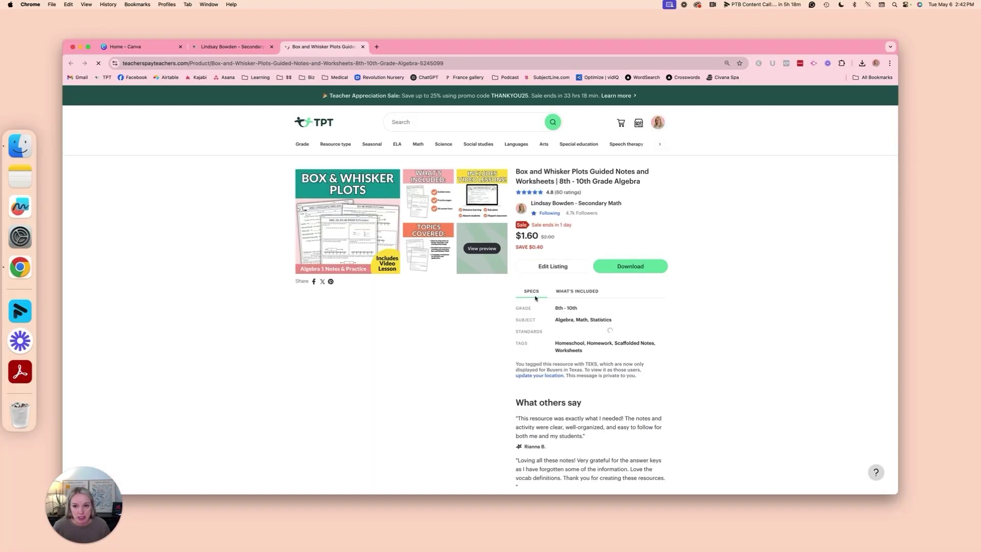
left_click(349, 213)
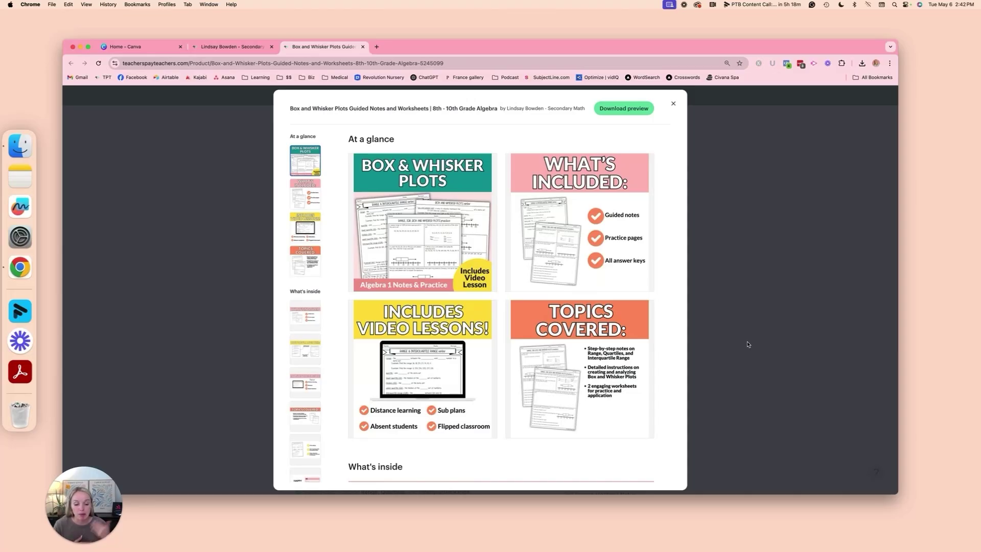
left_click(137, 49)
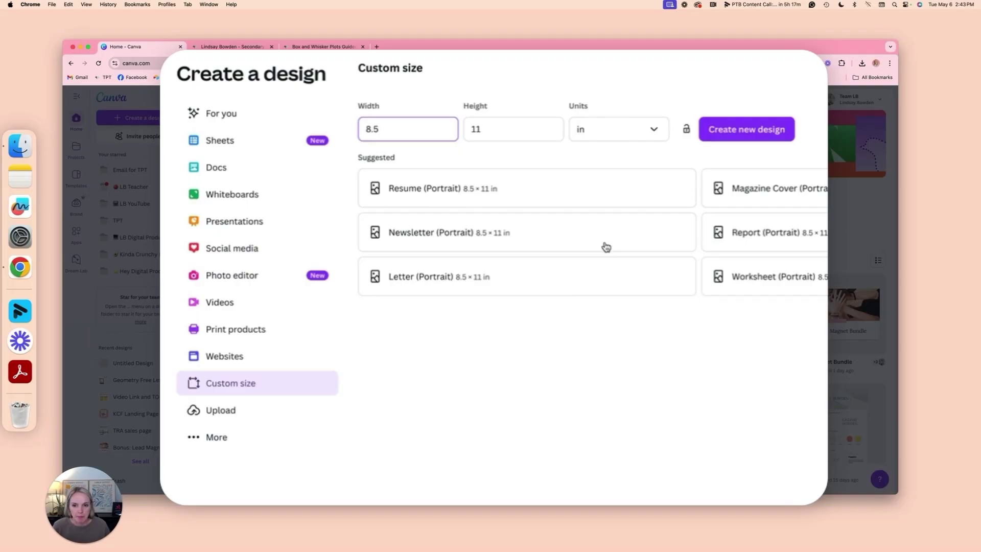
Step: Create the blank 8.5 × 11 in design and search Elements for 'board game'
left_click(604, 276)
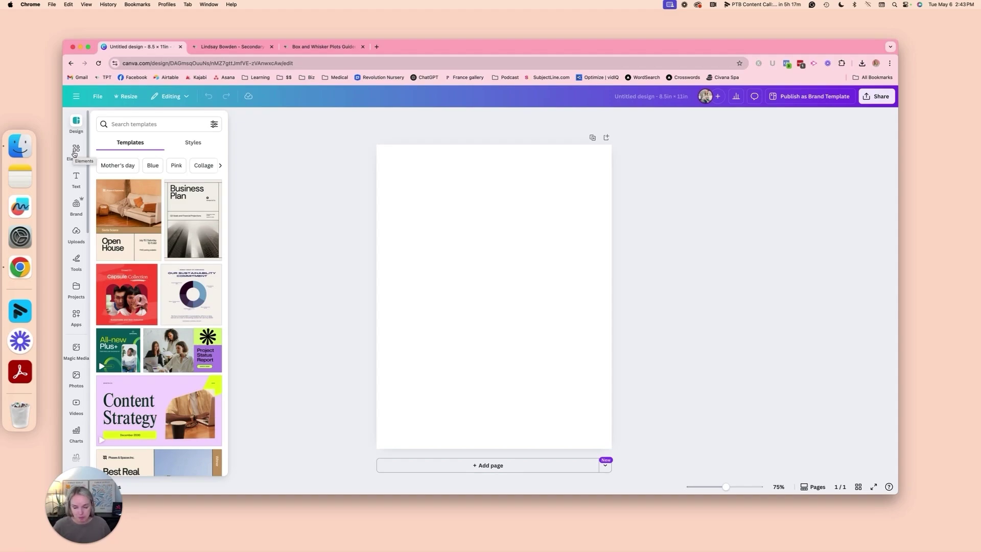
left_click(75, 152)
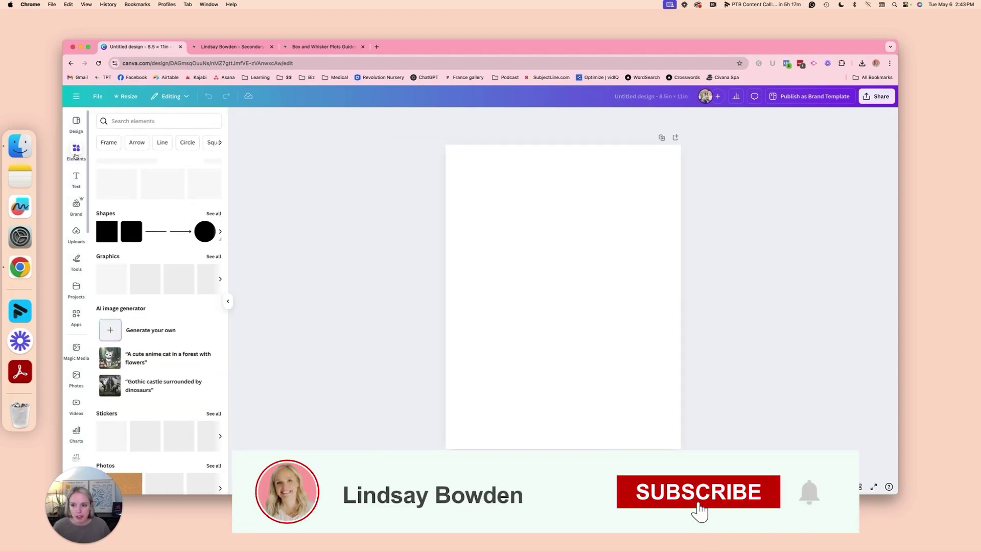
left_click(142, 119)
type("board game")
key("Return")
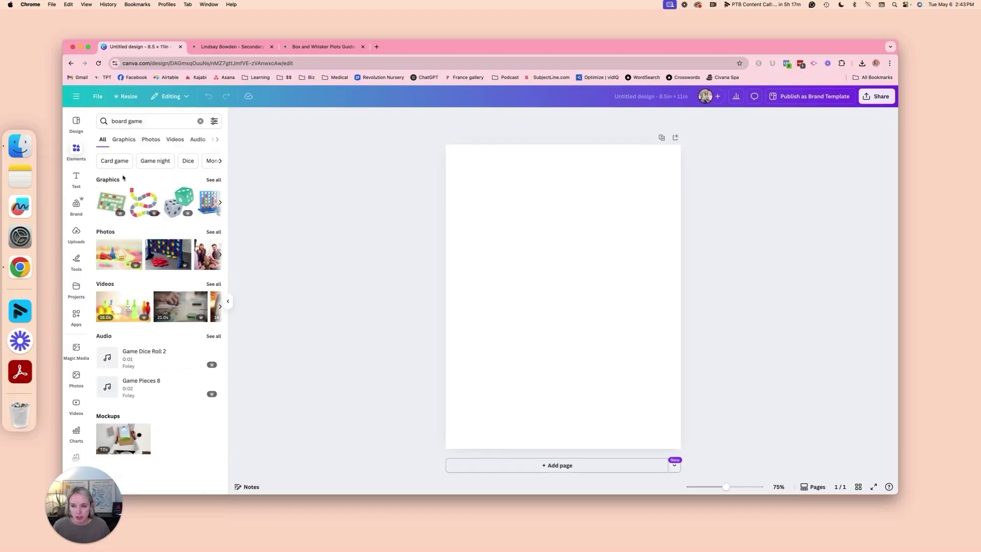
Step: Show all board game graphics and browse the results
left_click(211, 180)
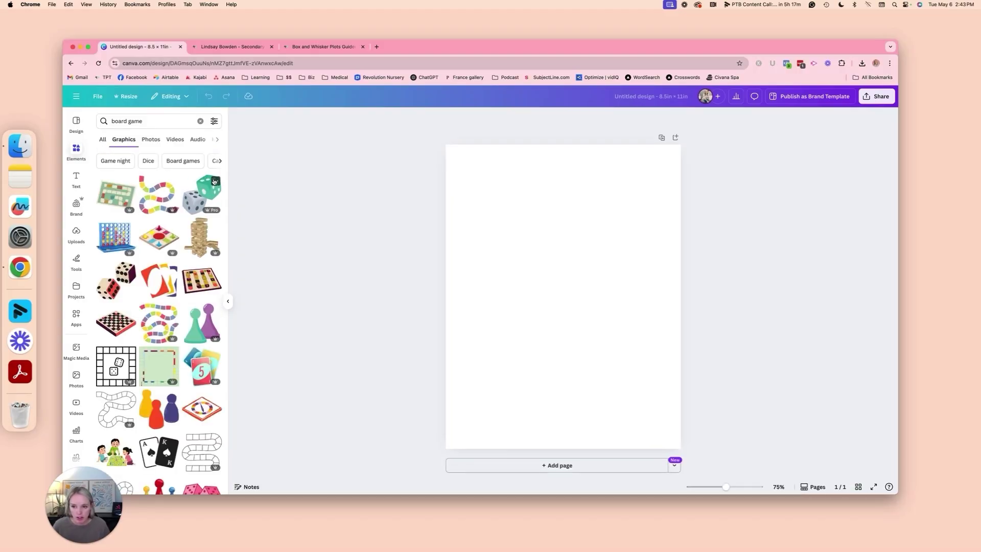
scroll(154, 230, "down", 3)
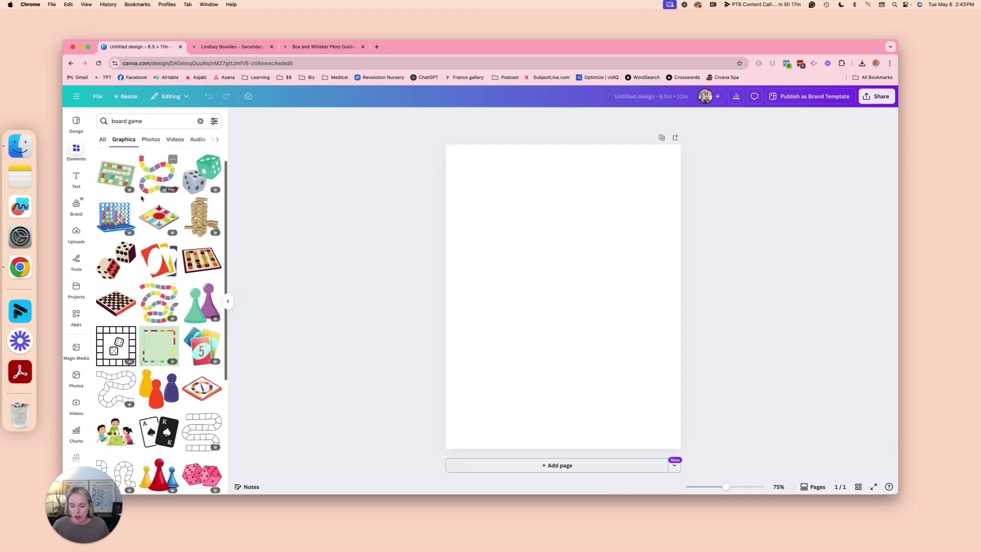
scroll(142, 199, "down", 5)
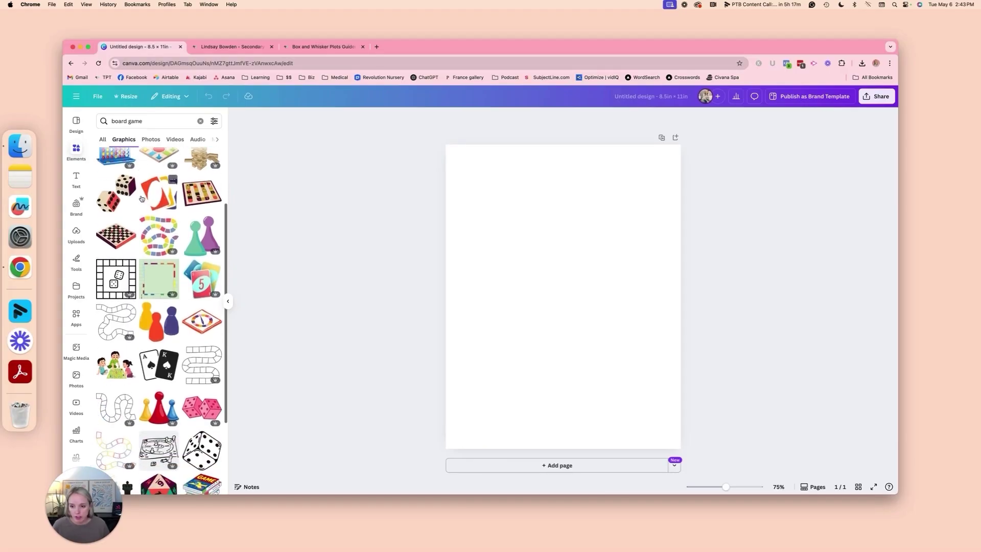
scroll(142, 199, "down", 1)
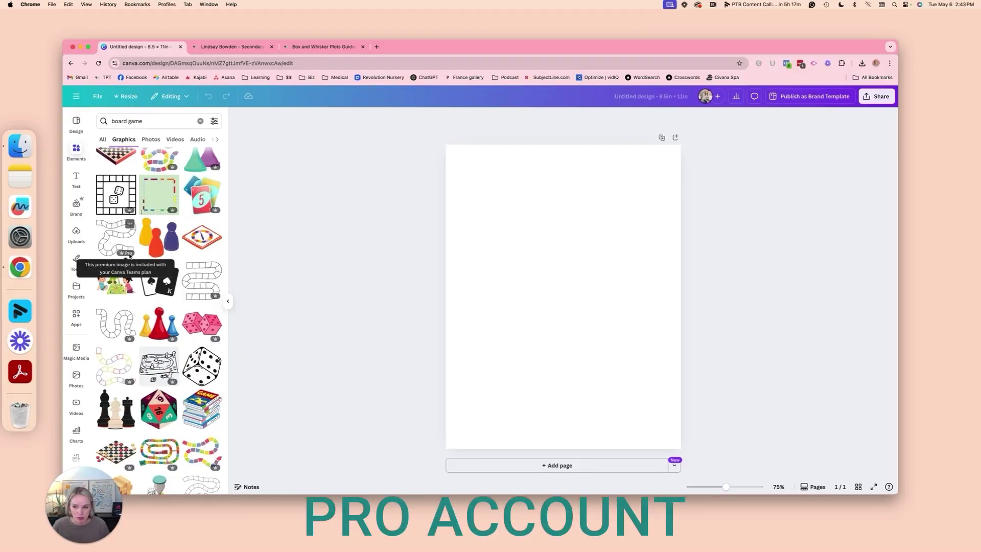
Step: Try a snake-path board graphic on page 1, then delete it
left_click(104, 234)
left_click_drag(530, 284, 482, 195)
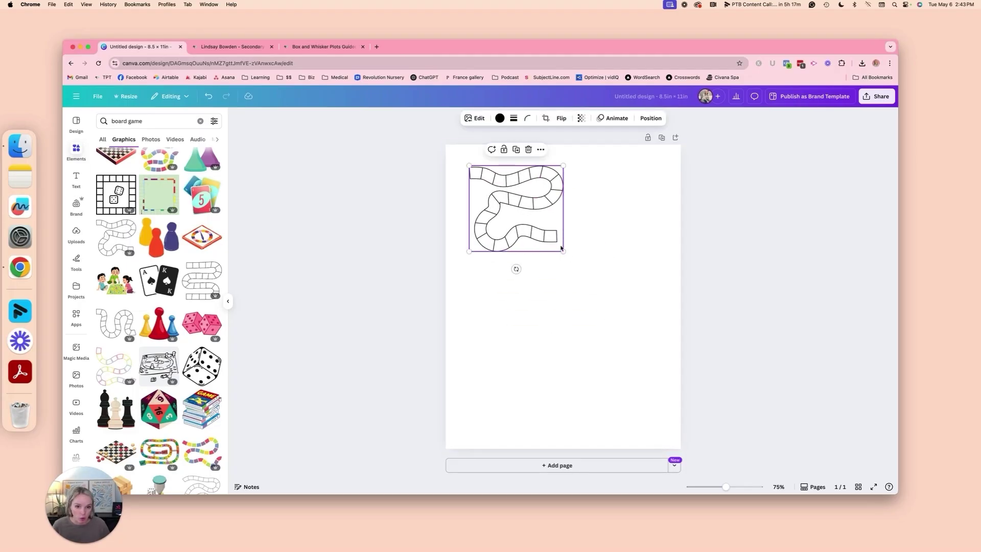
left_click_drag(563, 251, 712, 387)
key("BackSpace")
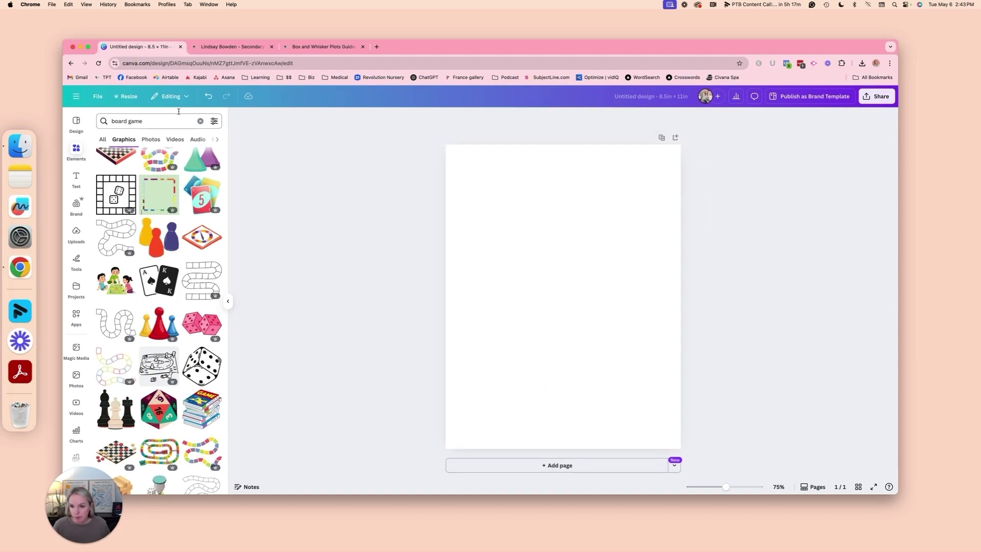
Step: Replace the search with 'GAME BOard' and run it
scroll(142, 159, "up", 3)
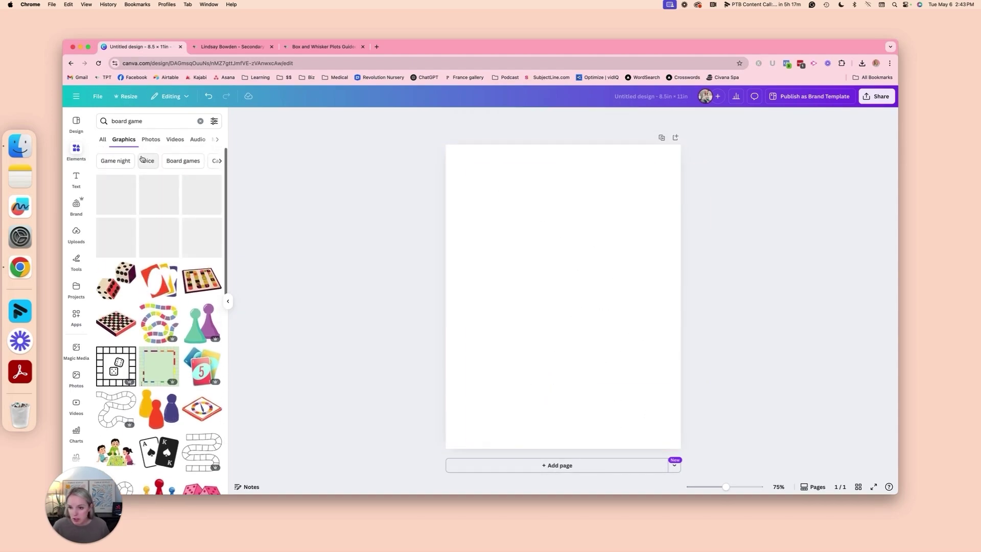
scroll(142, 206, "down", 2)
scroll(142, 205, "down", 5)
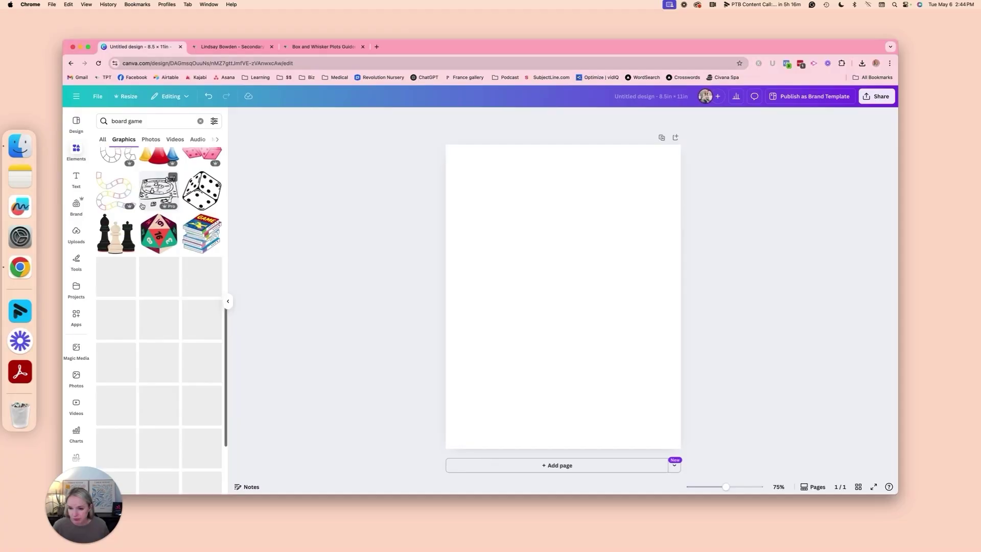
left_click_drag(143, 121, 110, 121)
key("BackSpace")
type("GAME BO")
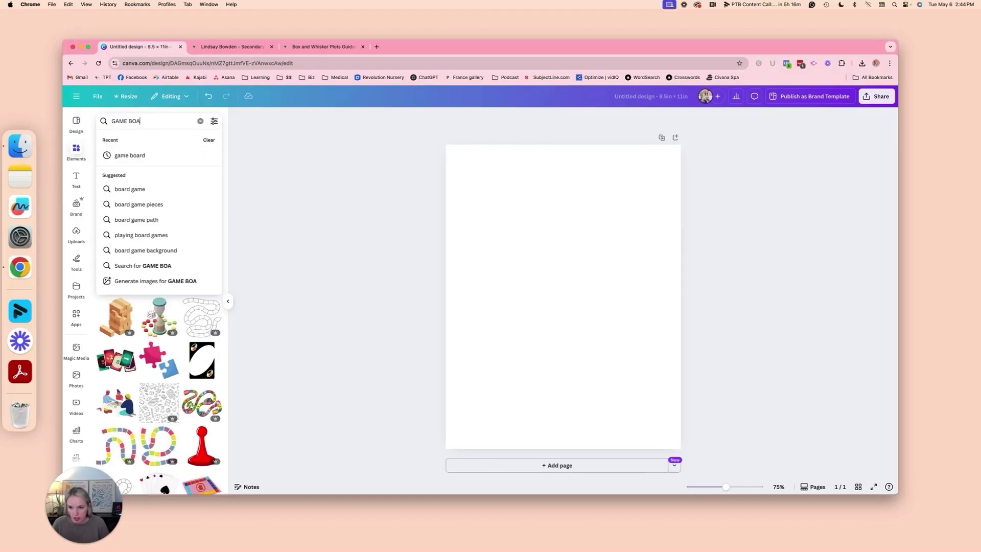
type("ard")
key("Return")
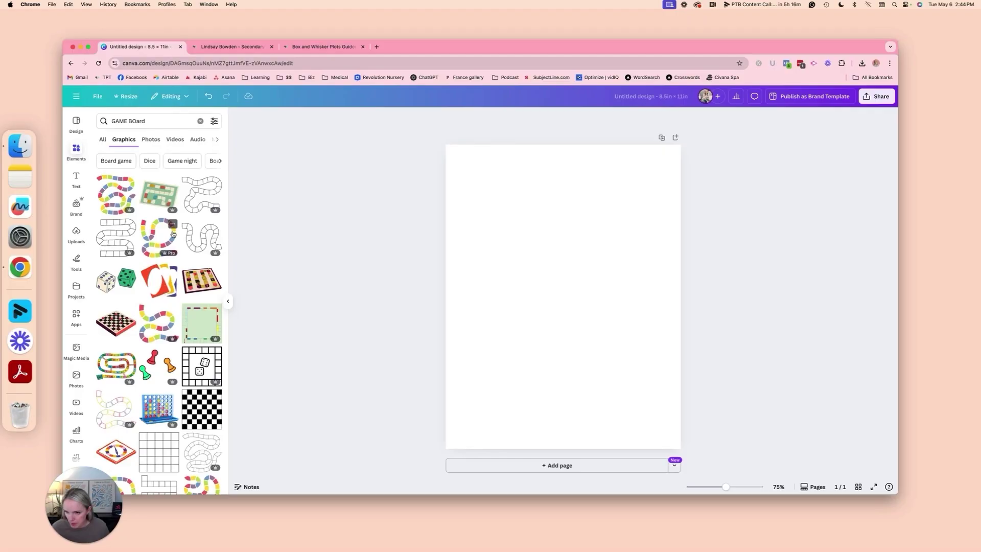
Step: Try another snake board graphic sized to the page, then remove it
left_click(125, 225)
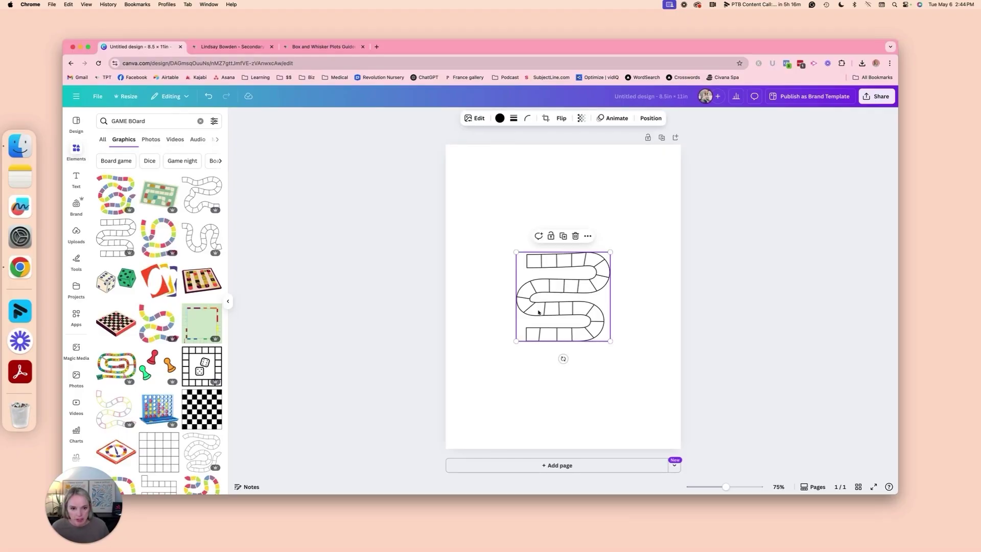
left_click_drag(538, 312, 504, 206)
left_click_drag(575, 236, 680, 333)
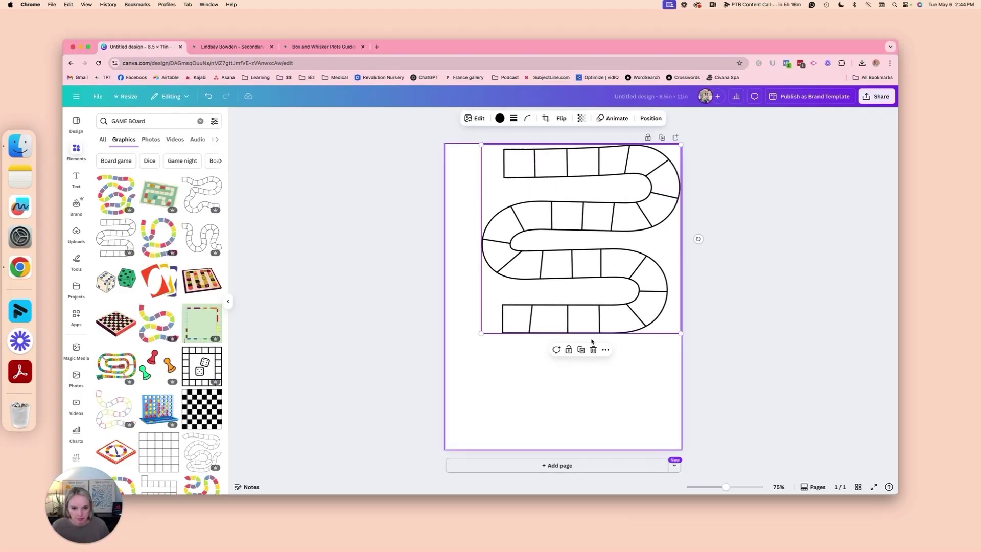
left_click(593, 350)
Step: Place the grid board across page 1's width and add a blank second page
scroll(162, 409, "down", 3)
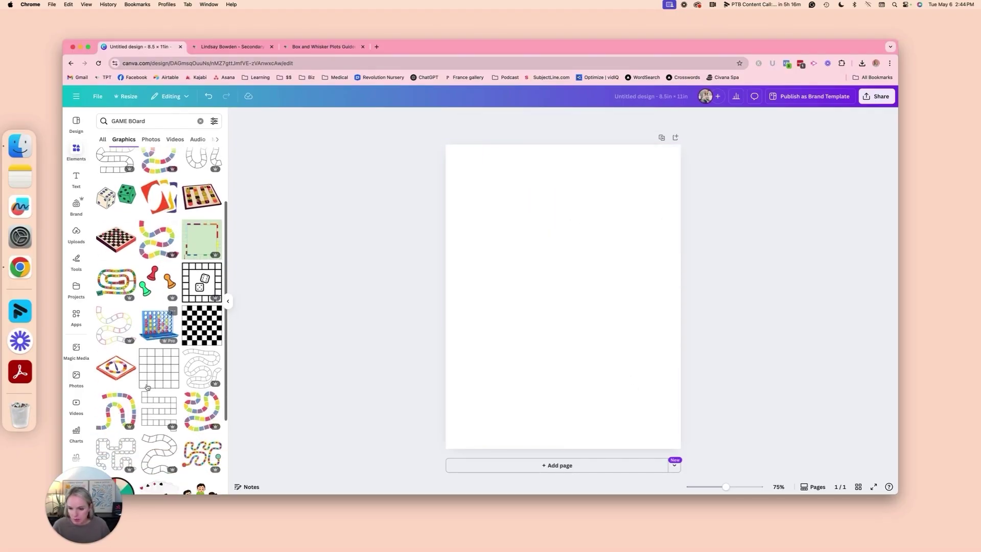
left_click(161, 411)
left_click_drag(538, 291, 480, 196)
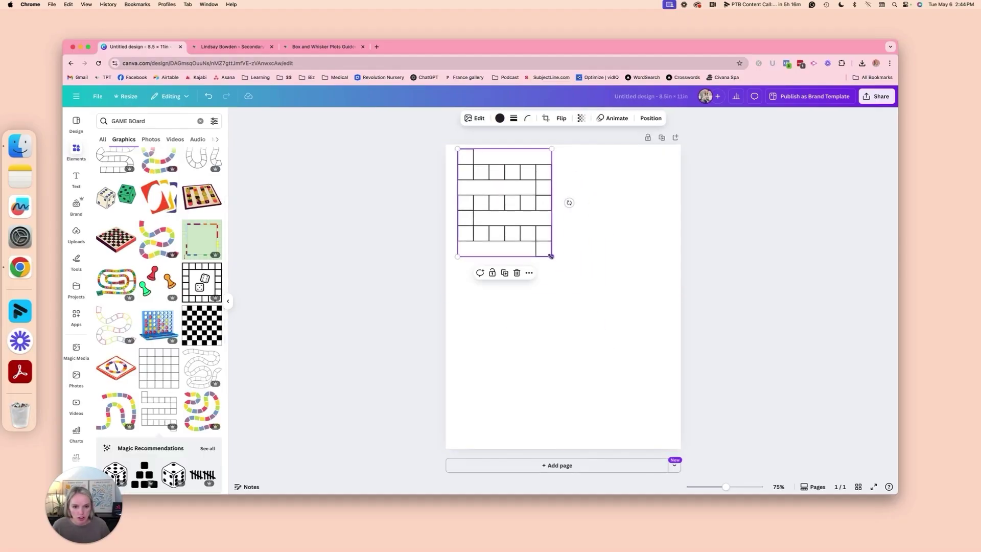
left_click_drag(551, 256, 627, 407)
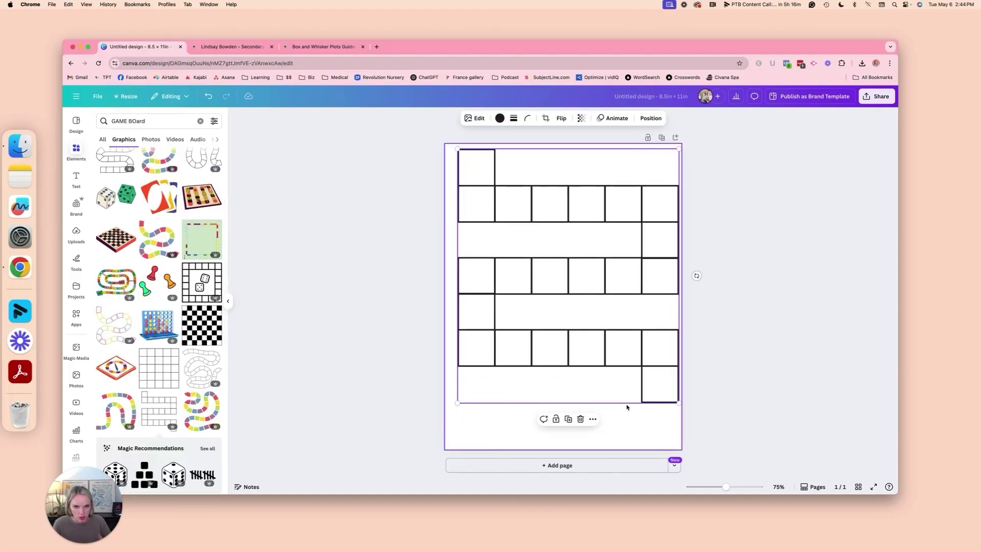
left_click_drag(608, 350, 600, 353)
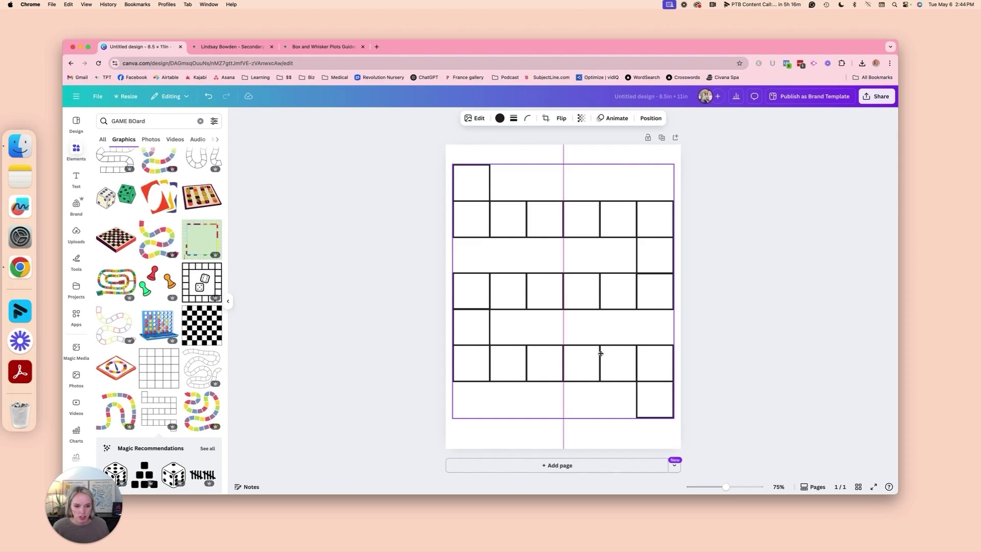
left_click(716, 348)
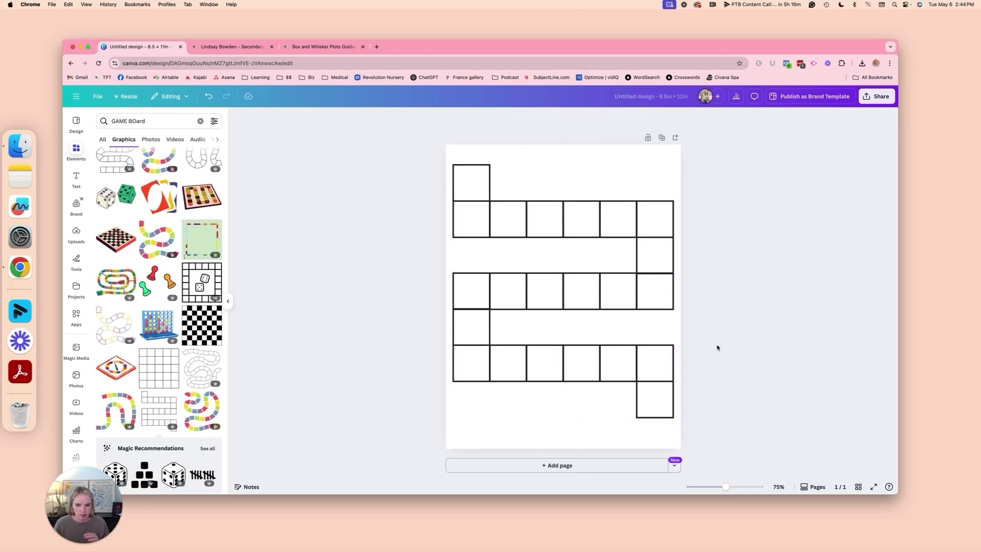
left_click(592, 465)
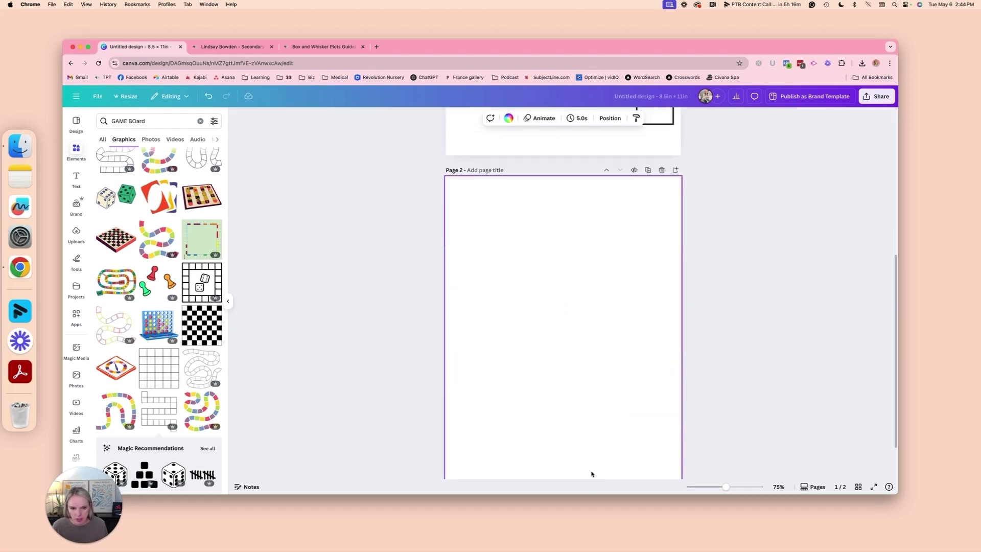
Step: Try the squiggly black-and-white board on page 2, sized to page width, then delete it
left_click(202, 371)
left_click_drag(562, 280, 499, 192)
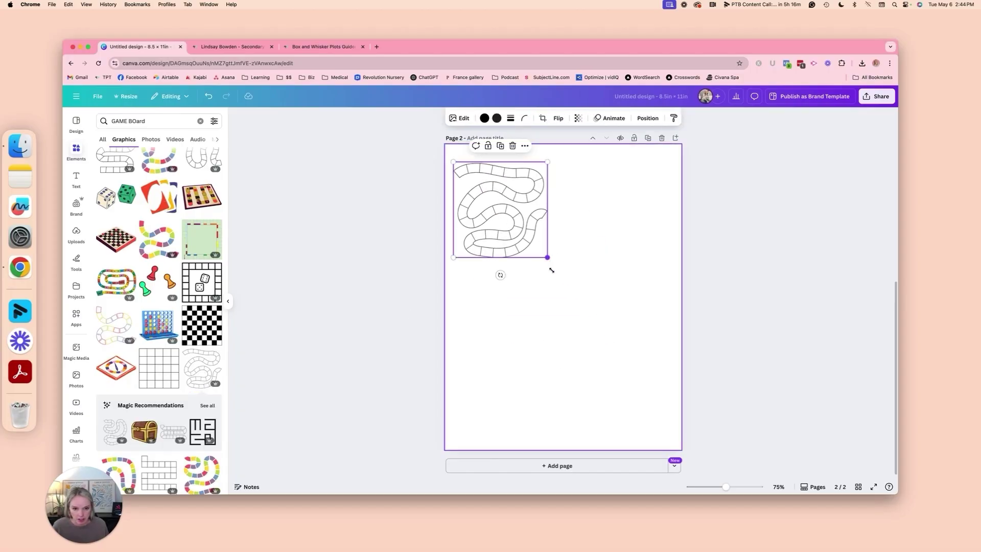
left_click_drag(552, 270, 631, 450)
left_click_drag(602, 332, 596, 355)
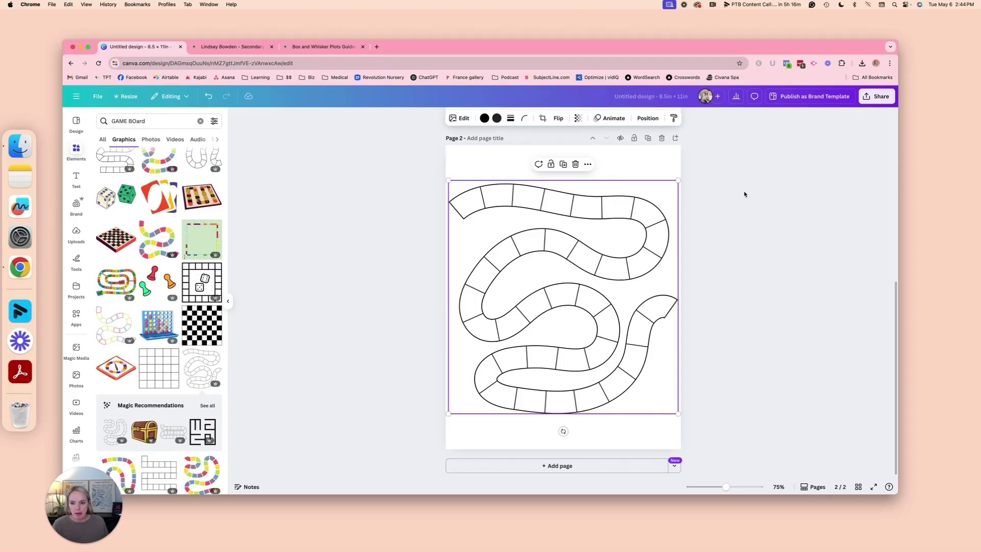
scroll(171, 309, "down", 5)
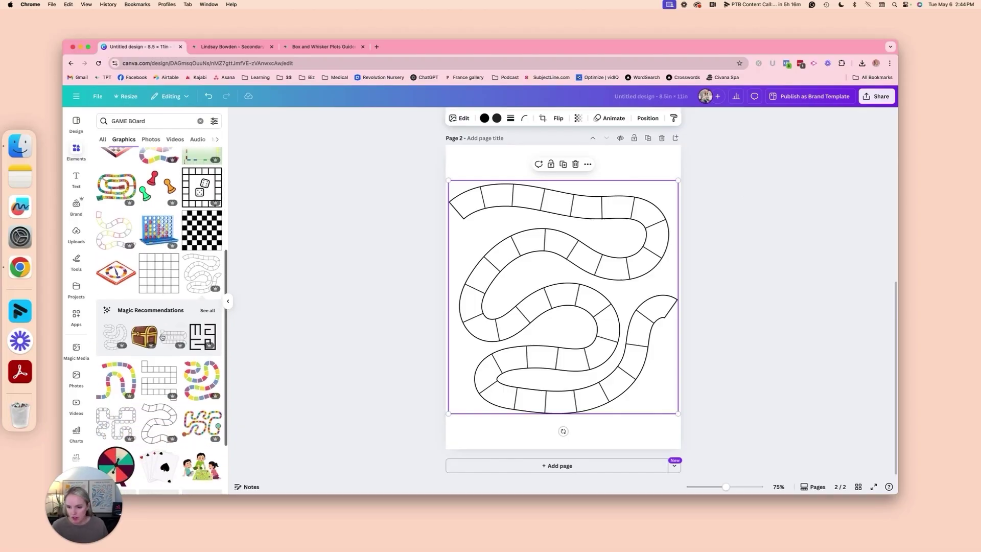
scroll(187, 331, "down", 6)
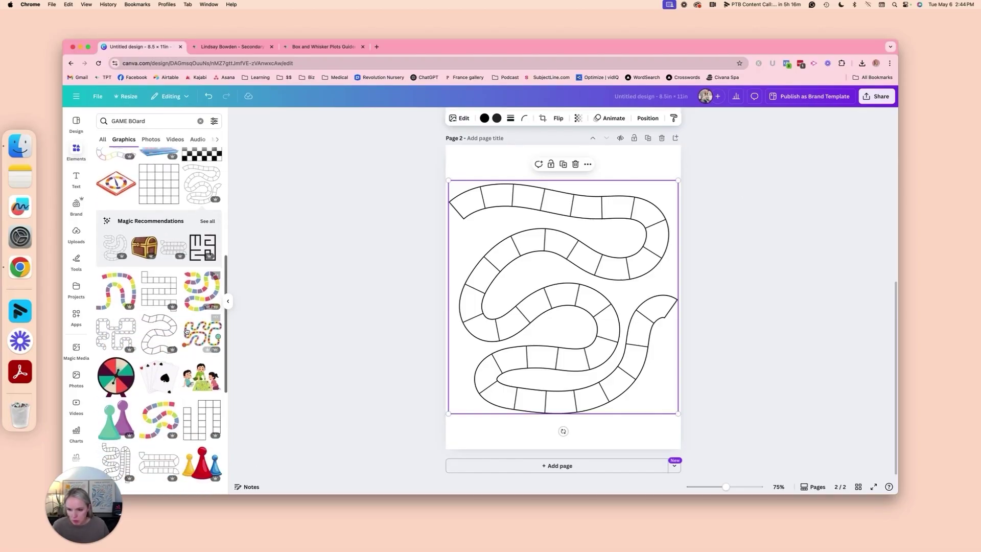
key("Delete")
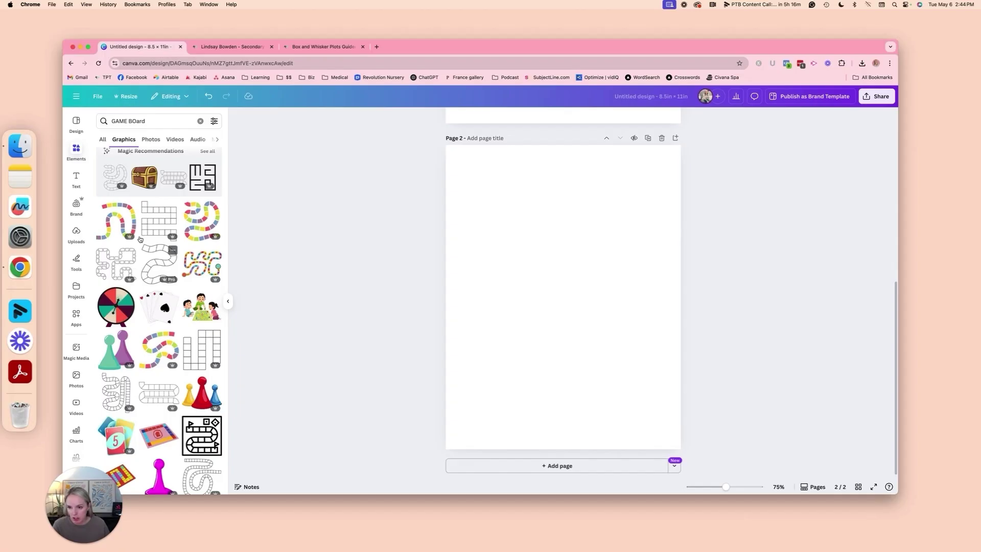
Step: Try the colourful snake board on page 2, remove it, and return to page 1
left_click(202, 219)
left_click_drag(625, 336, 627, 447)
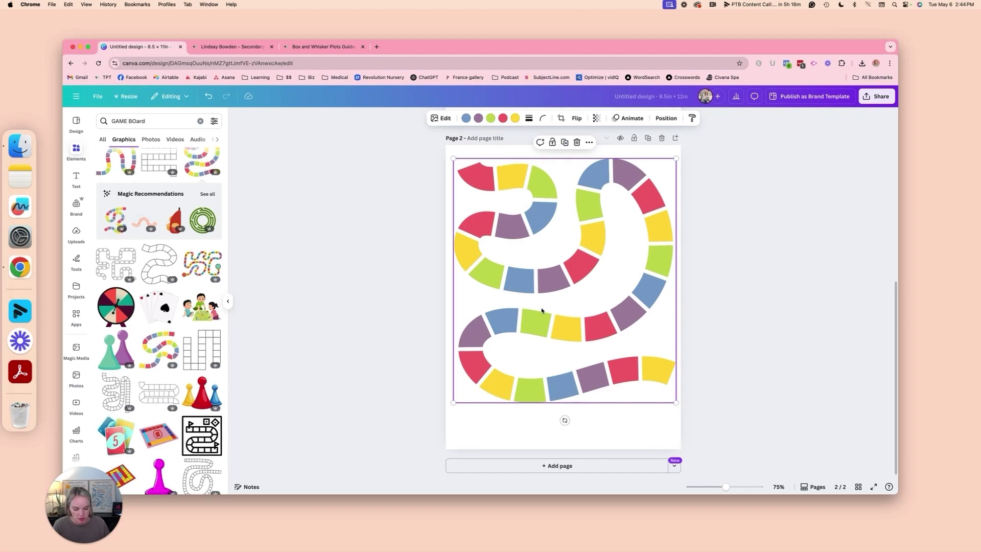
key("Delete")
scroll(542, 310, "up", 10)
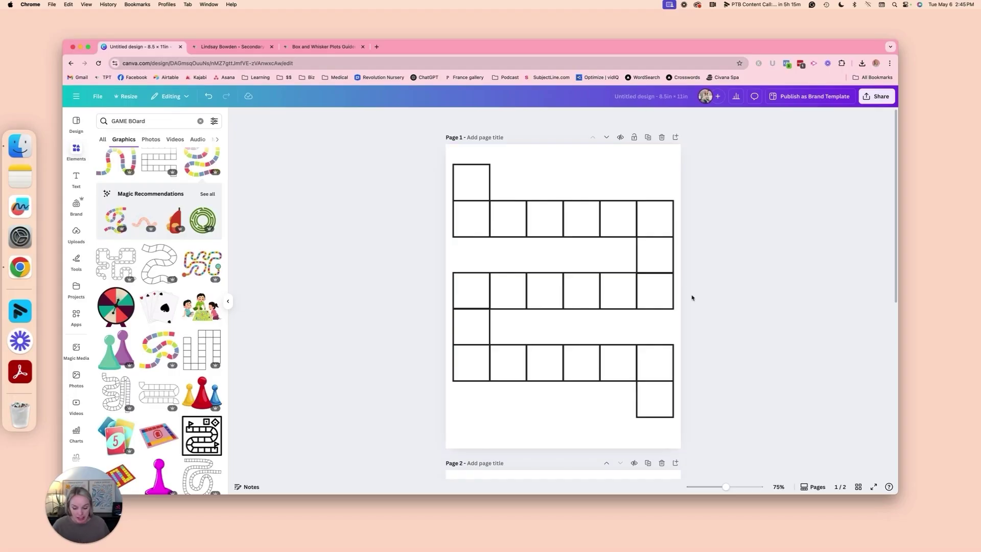
Step: Add a text box at the top of page 1 reading 'CVC Site Words Game'
key("t")
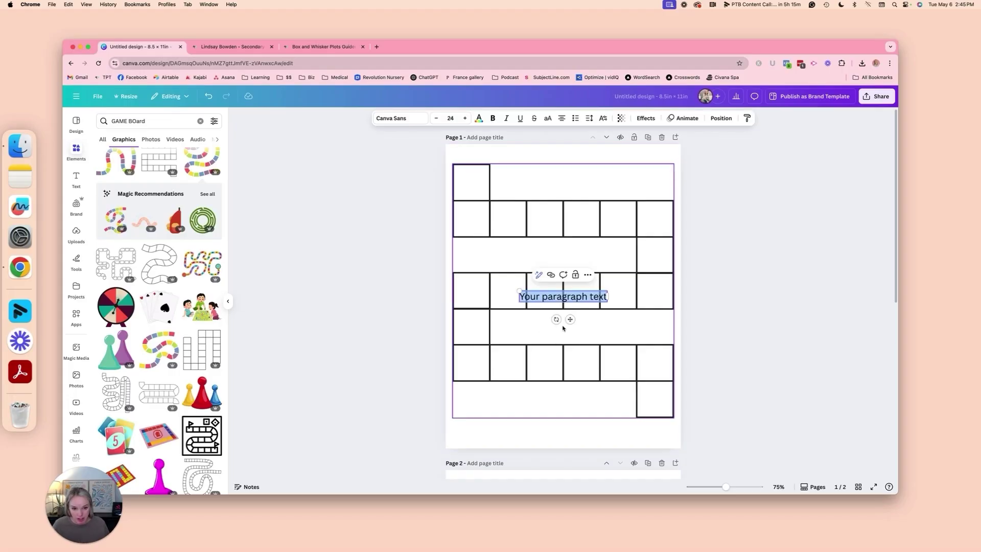
left_click_drag(570, 320, 573, 183)
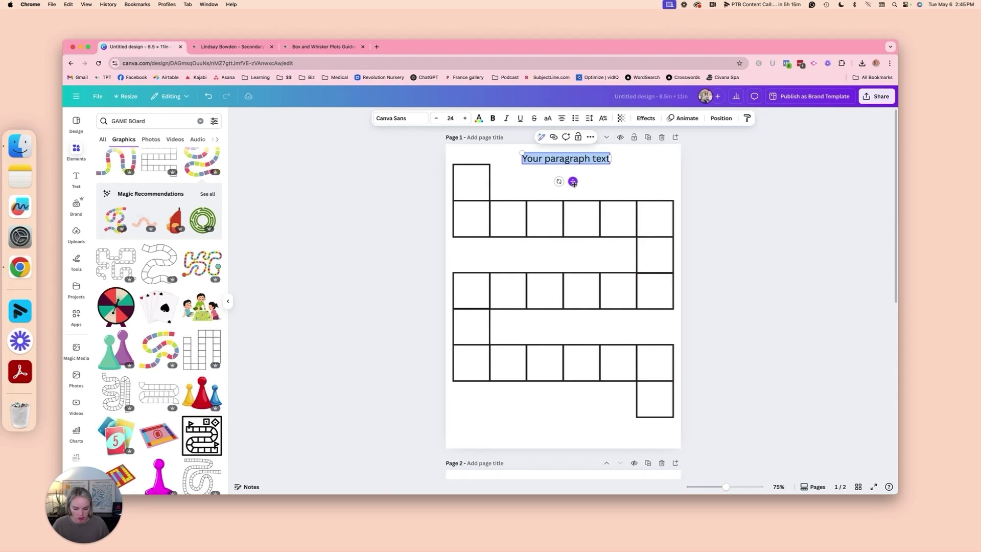
type("CVC Site WOrds")
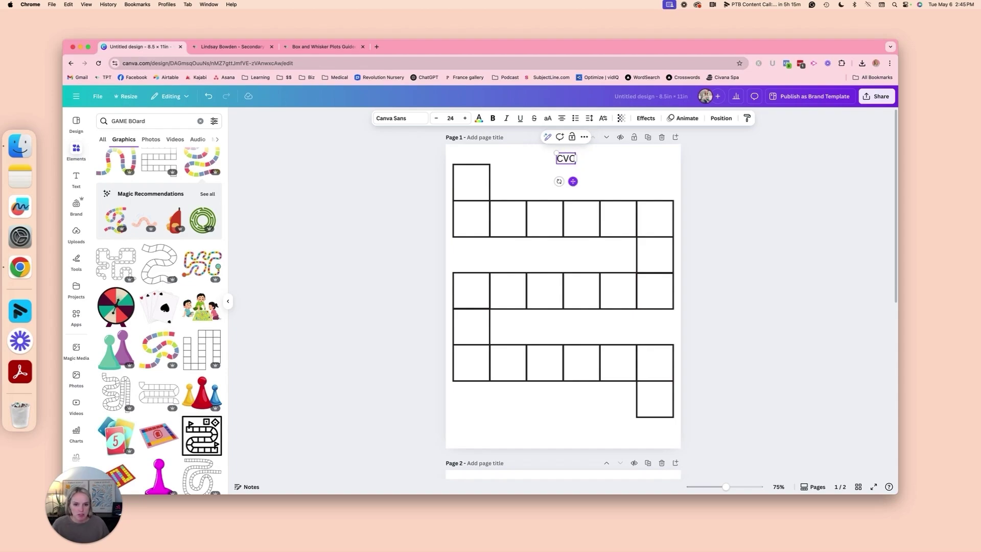
key("BackSpace")
key("BackSpace")
key("BackSpace")
key("BackSpace")
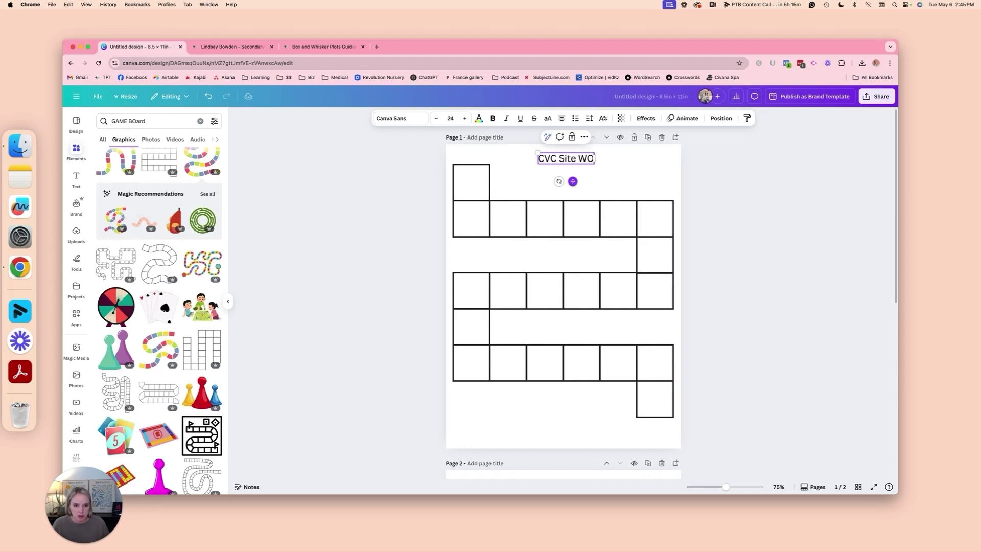
type("ords Game")
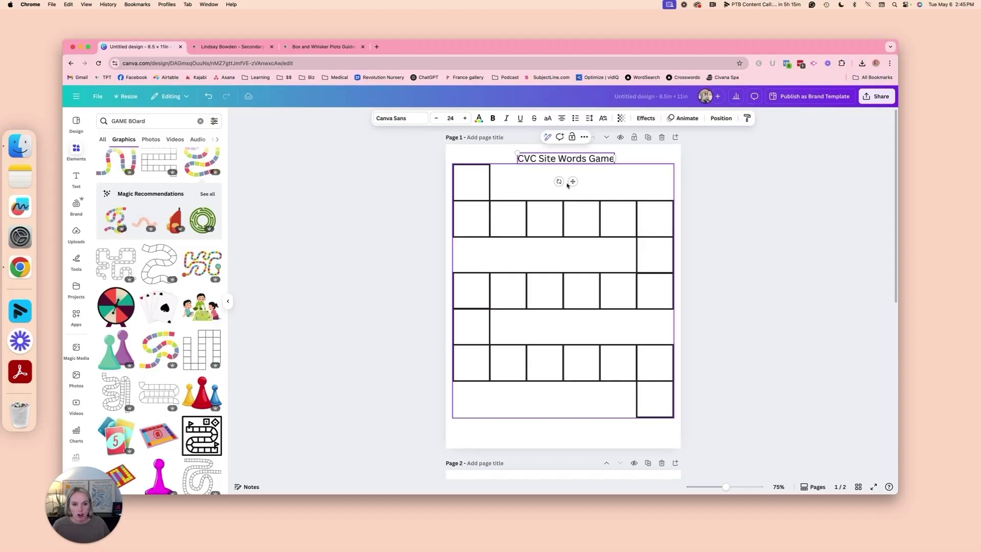
left_click_drag(579, 218, 579, 238)
Step: Set the title to Poppins ExtraBold, enlarge it and centre it on the page
double_click(543, 158)
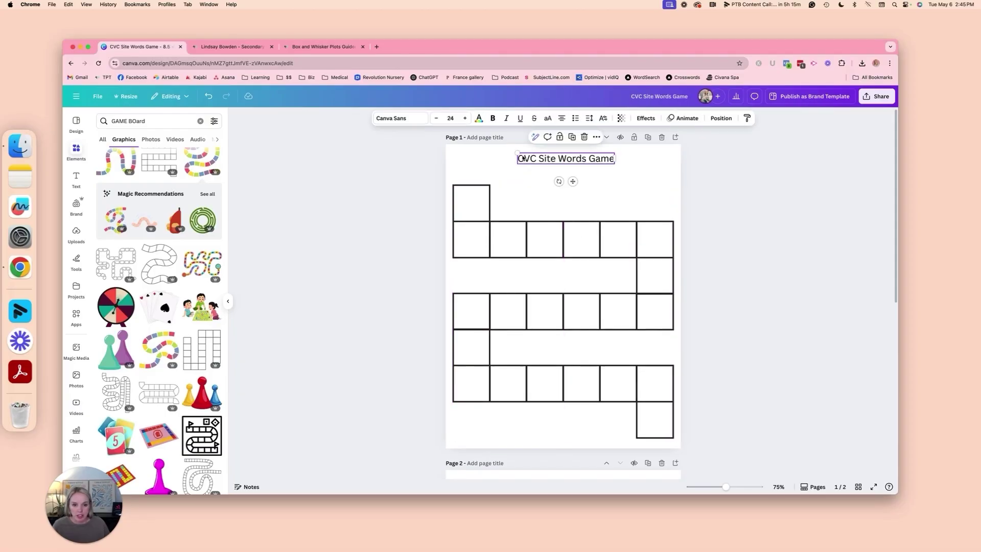
left_click(384, 118)
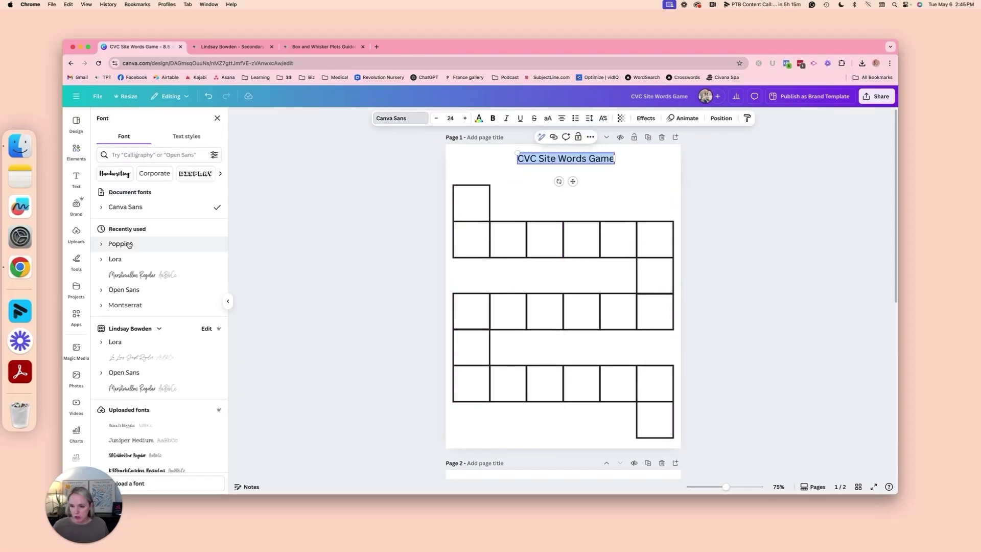
left_click(102, 244)
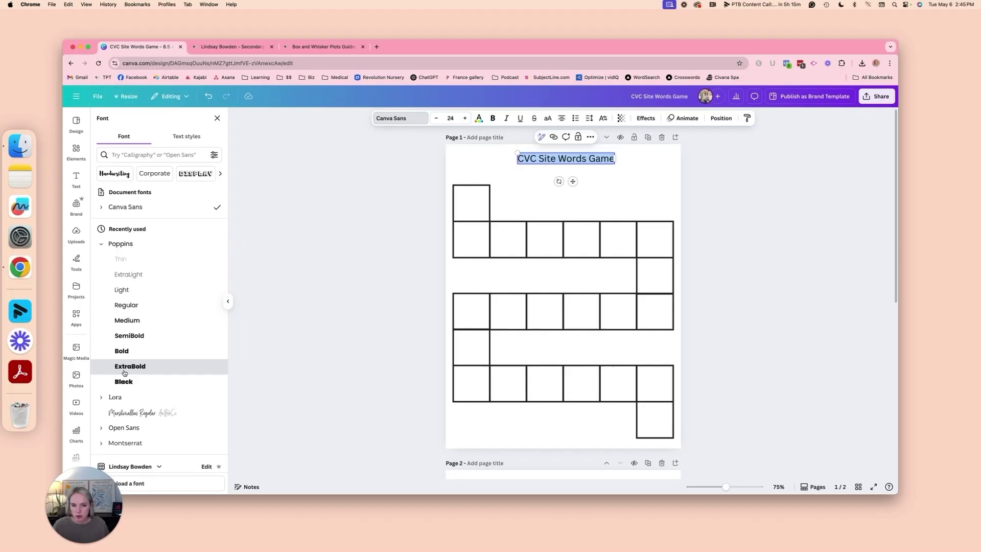
left_click(124, 373)
left_click_drag(618, 166, 705, 214)
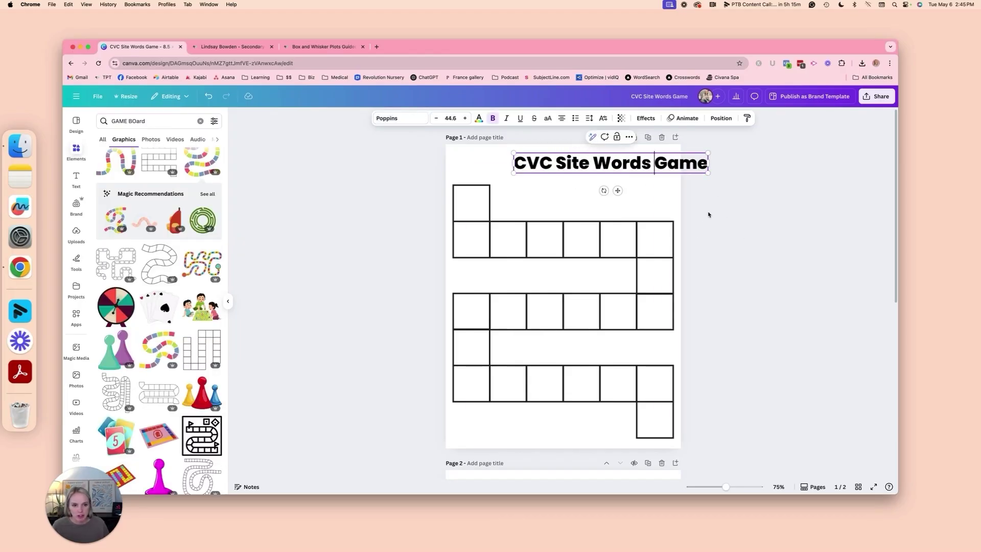
left_click_drag(654, 163, 554, 164)
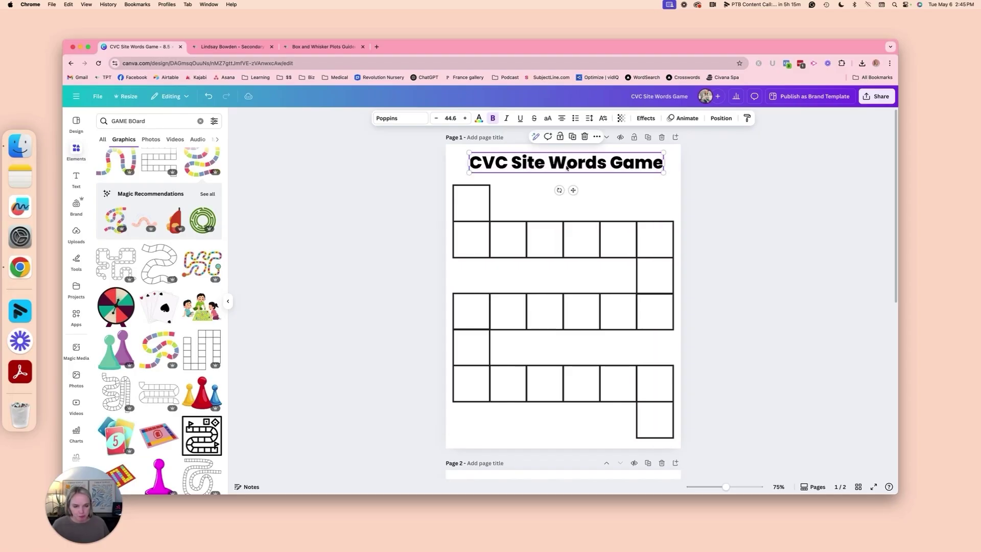
left_click(706, 179)
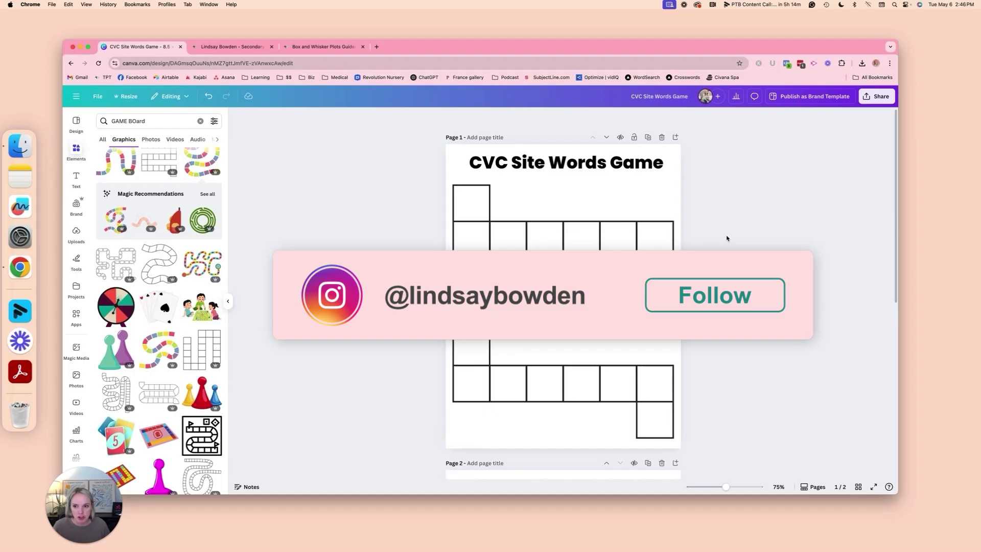
scroll(135, 229, "up", 6)
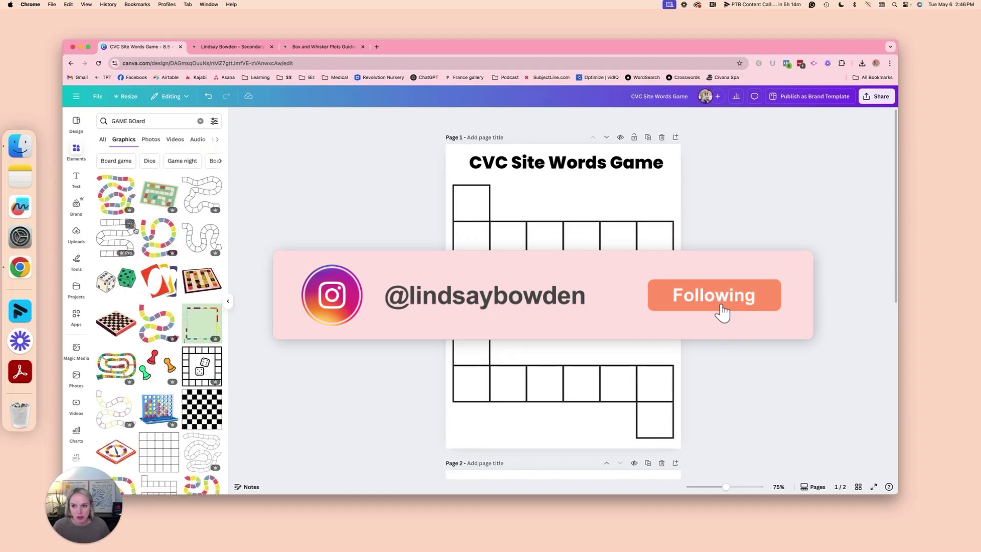
Step: Search for 'cat' and shrink the orange cat graphic into a grid box
left_click(199, 122)
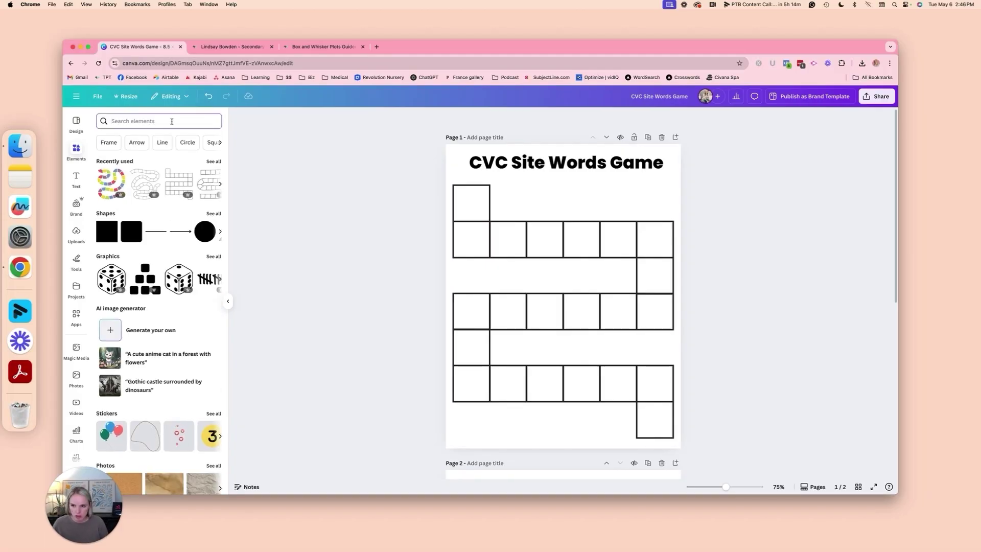
type("cat")
key("Return")
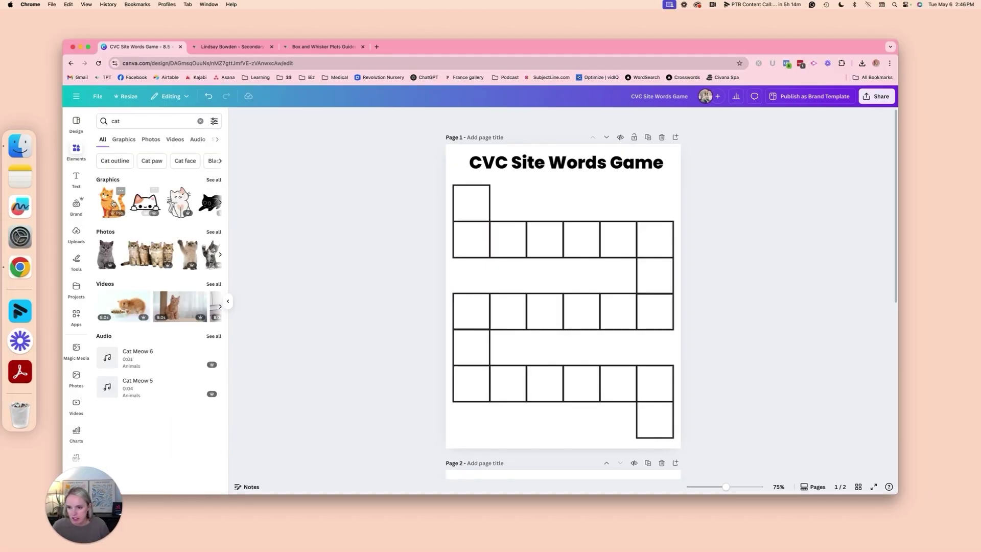
left_click(118, 197)
left_click_drag(657, 190, 480, 240)
Step: Search 'bat' and add a pink cartoon bat and a baseball bat, each sized to a grid box
double_click(115, 121)
type("bat")
key("Return")
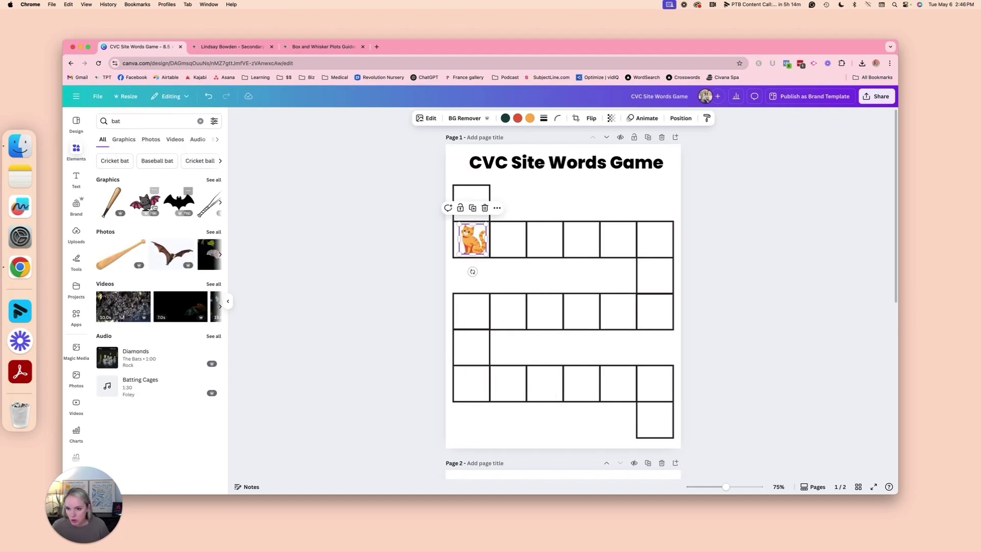
left_click(147, 200)
left_click_drag(608, 269, 546, 311)
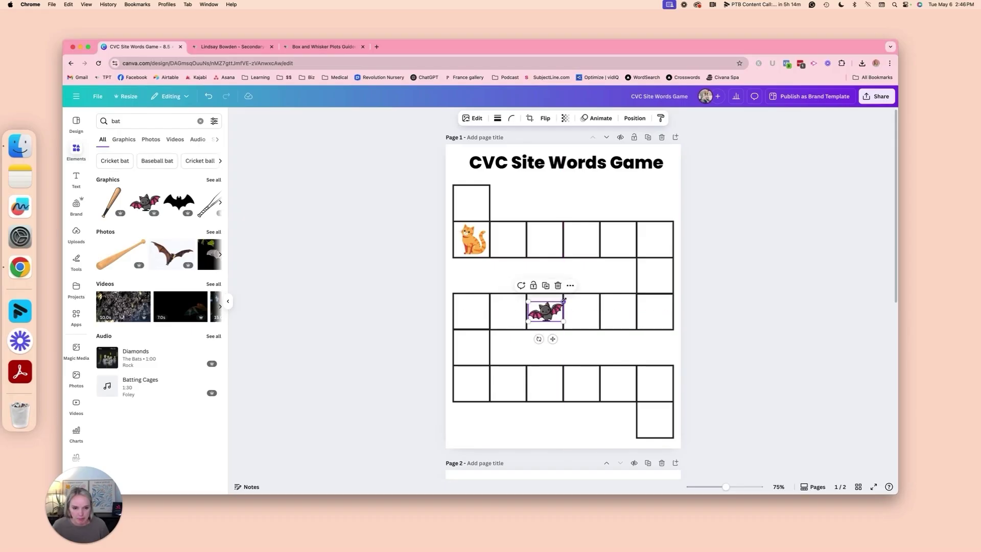
left_click(546, 267)
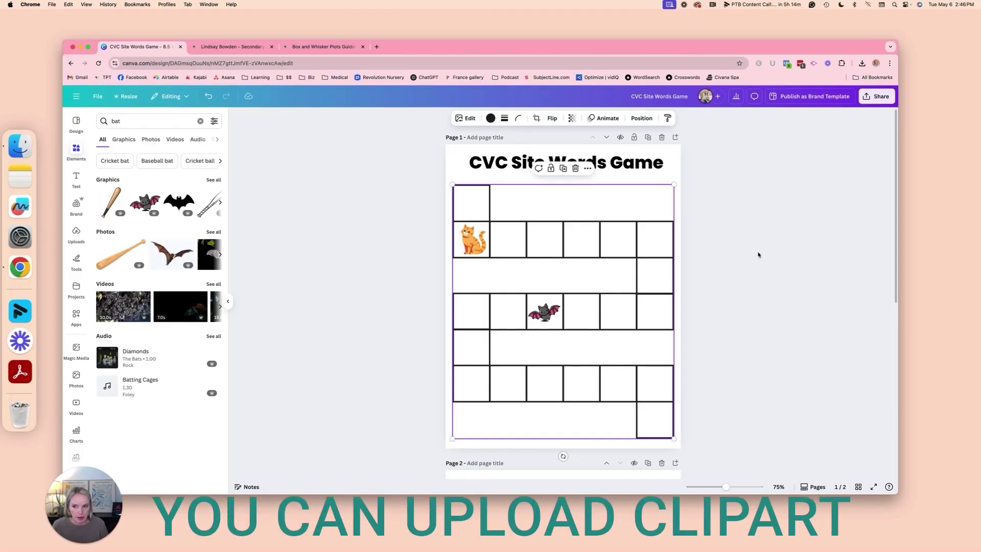
left_click(213, 179)
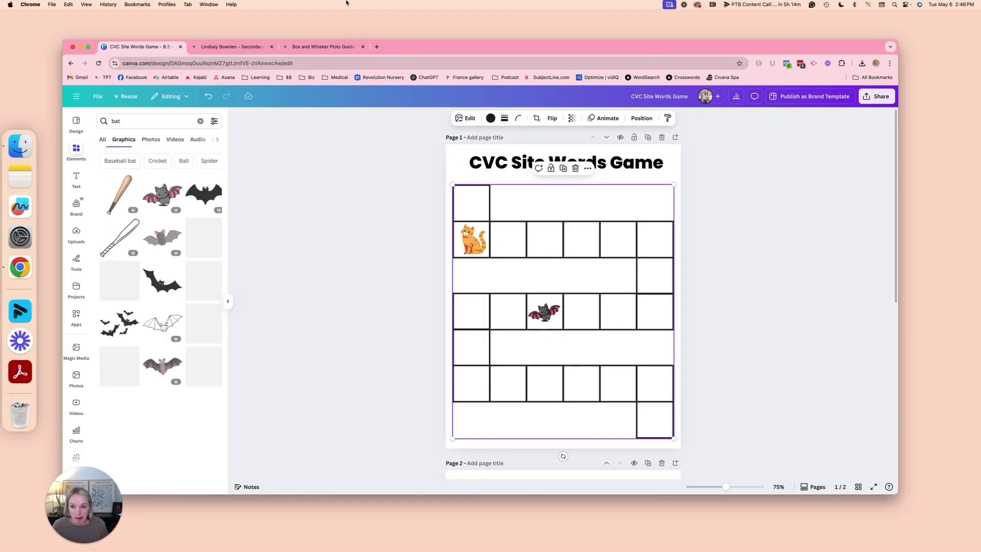
left_click(115, 190)
left_click_drag(602, 237, 629, 223)
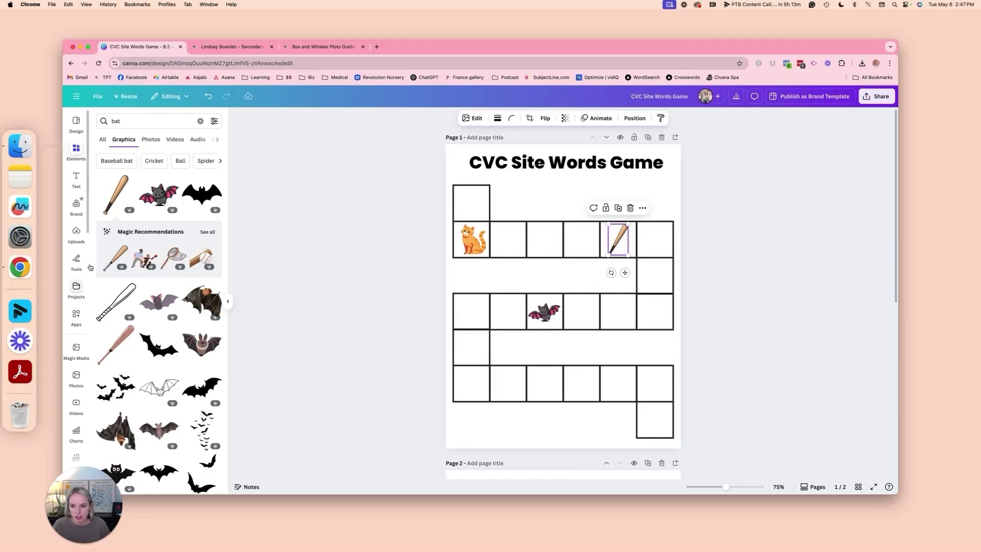
Step: Search 'mat' and place the yellow striped rug in the bottom row's fourth box
double_click(116, 121)
type("mat")
key("Return")
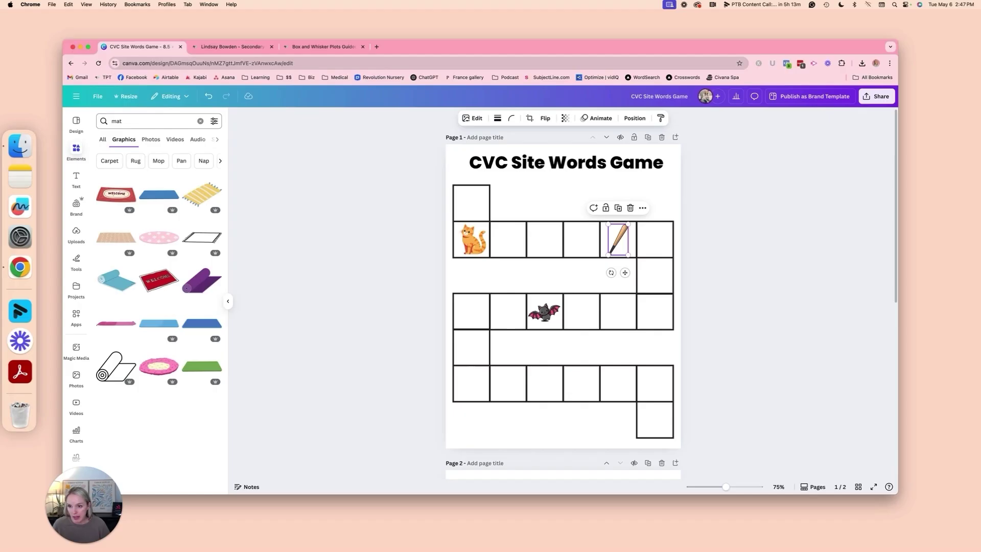
left_click_drag(202, 194, 587, 387)
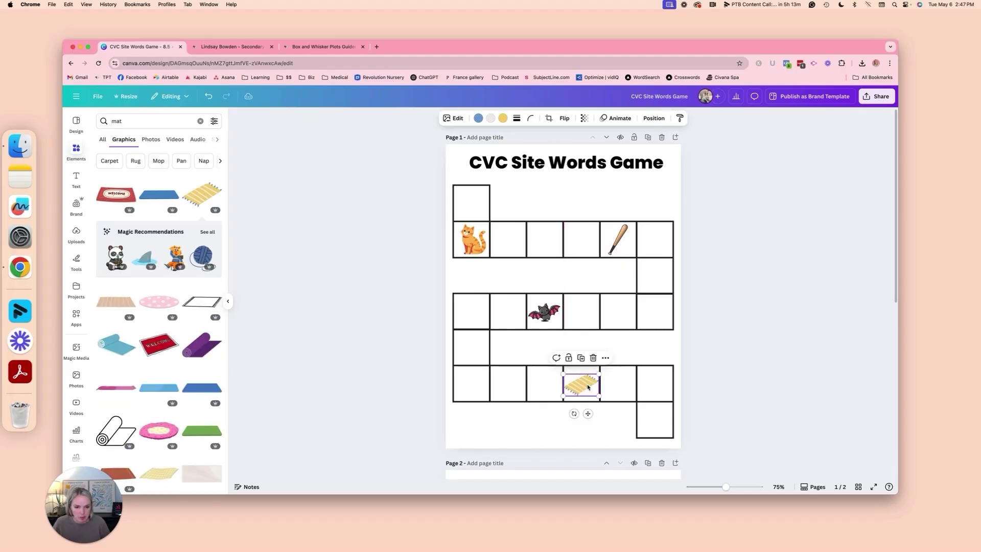
Step: Search 'rat' and add the grey rat graphic to the page
double_click(116, 121)
type("rat")
key("Return")
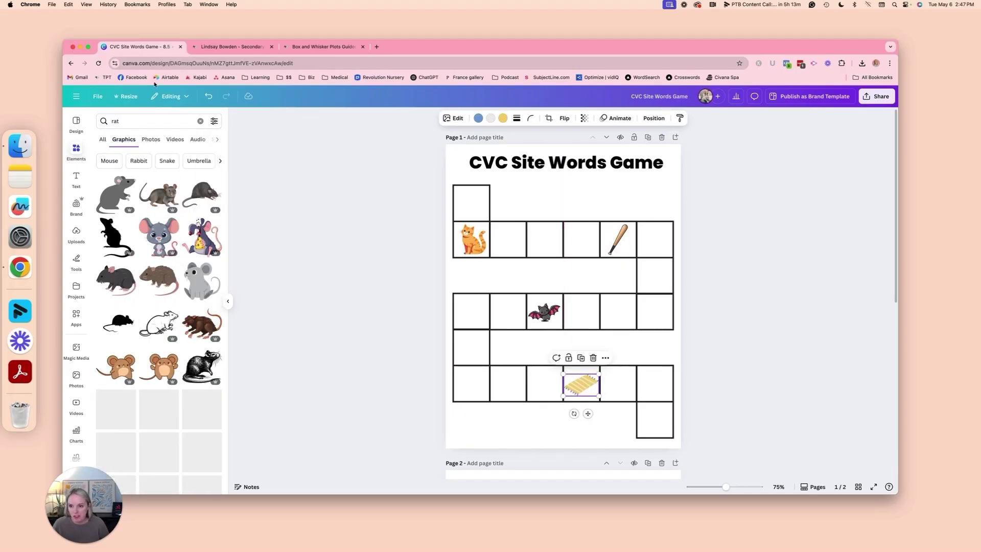
left_click(116, 193)
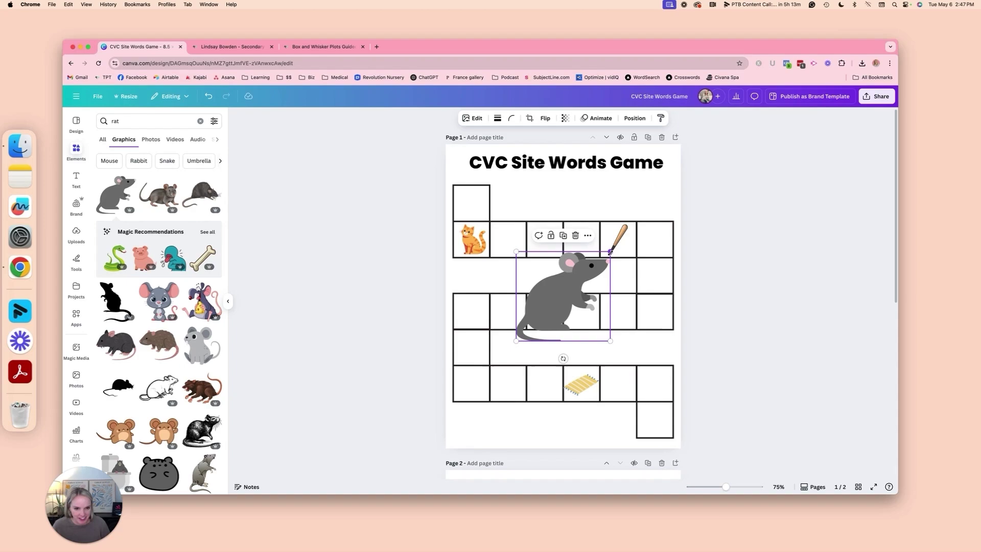
Step: Shrink the rat into a bottom-row square and add a 'Go back 2 spaces' label
left_click_drag(611, 252, 504, 387)
key("t")
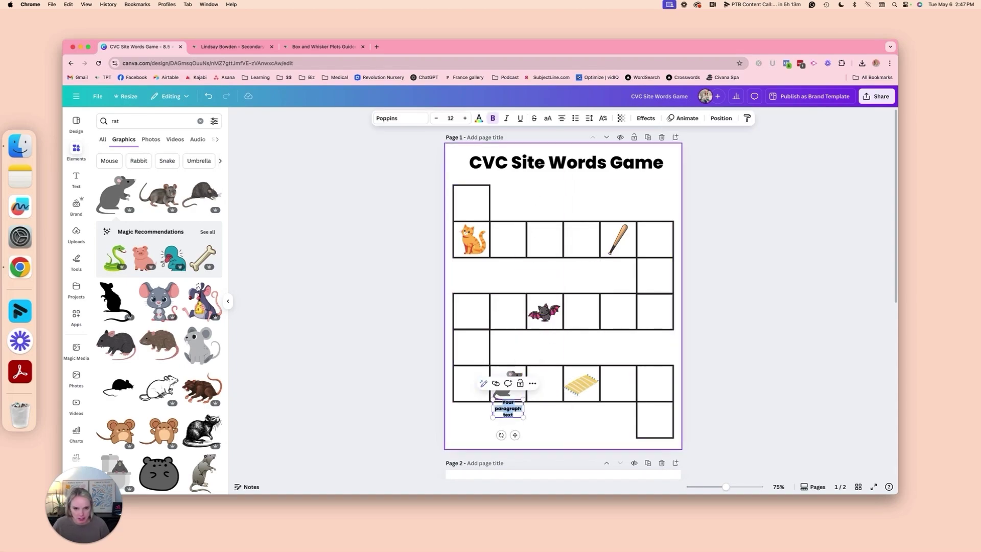
type("Go back 2 spaces")
Step: Copy the label into 'FINISH!' in the bottom-right square and 'START' in the top-left
left_click_drag(508, 408, 652, 411)
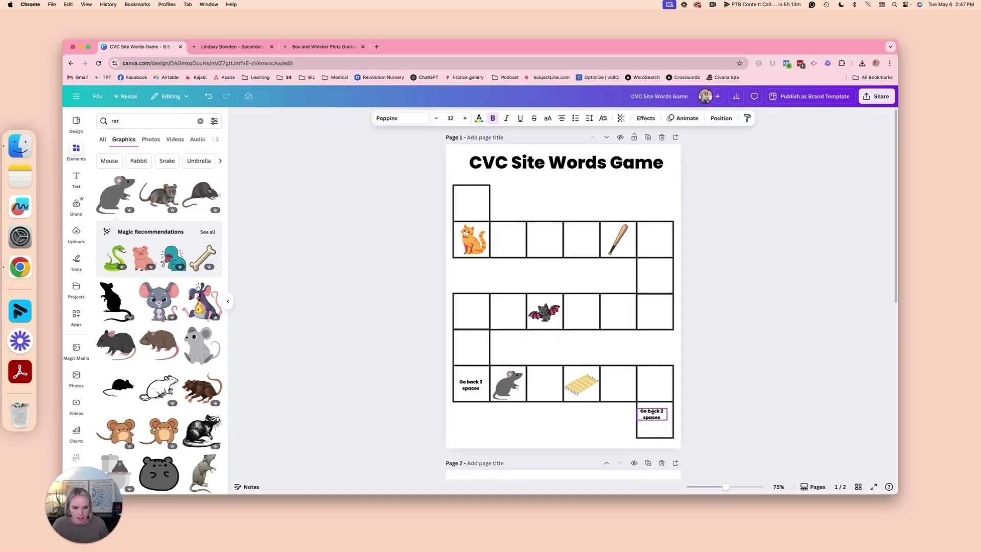
triple_click(653, 412)
type("FINISH!")
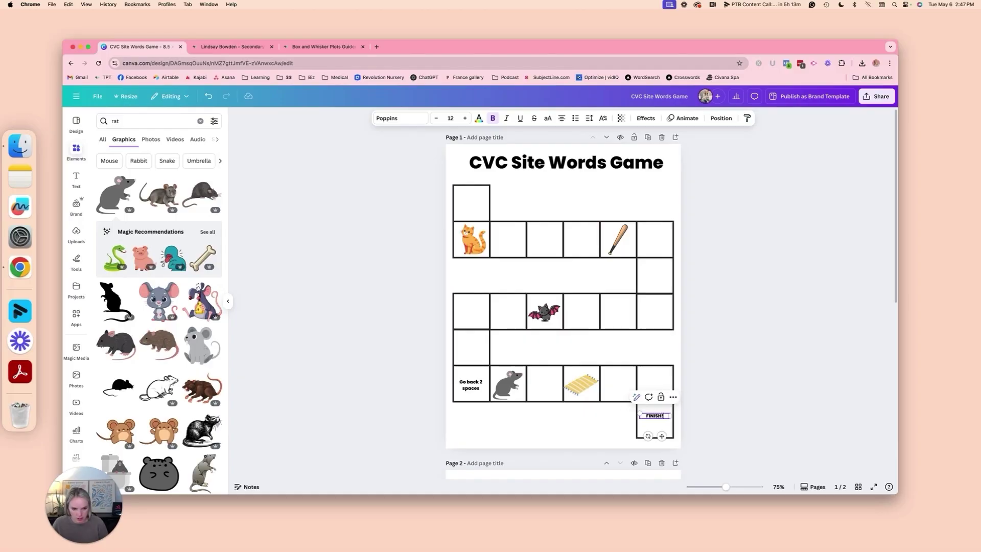
left_click_drag(655, 416, 470, 204)
triple_click(470, 204)
type("START")
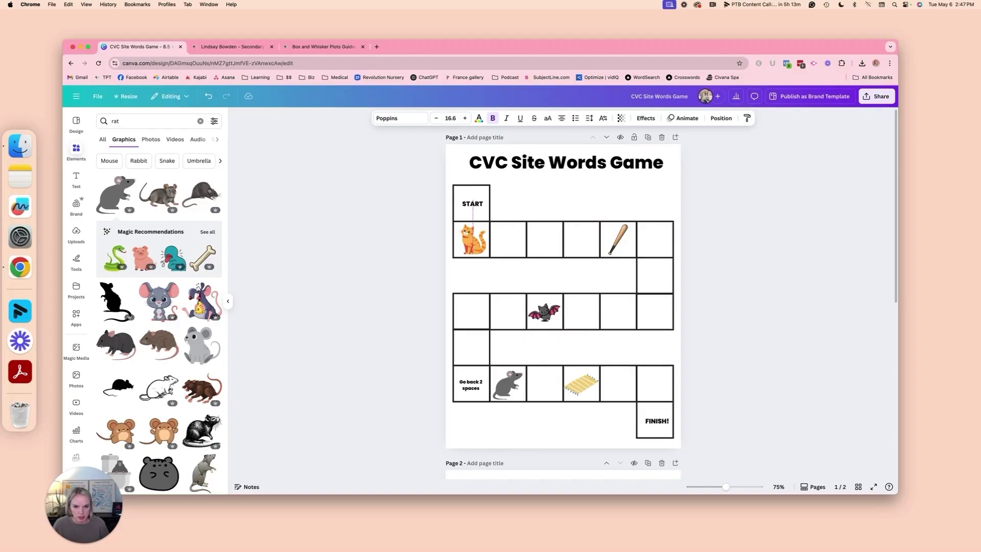
key("Escape")
Step: Copy a label into a right-column square as 'skip ahead 2 spaces', narrowed to wrap
left_click_drag(470, 203, 657, 278)
double_click(658, 277)
type("s")
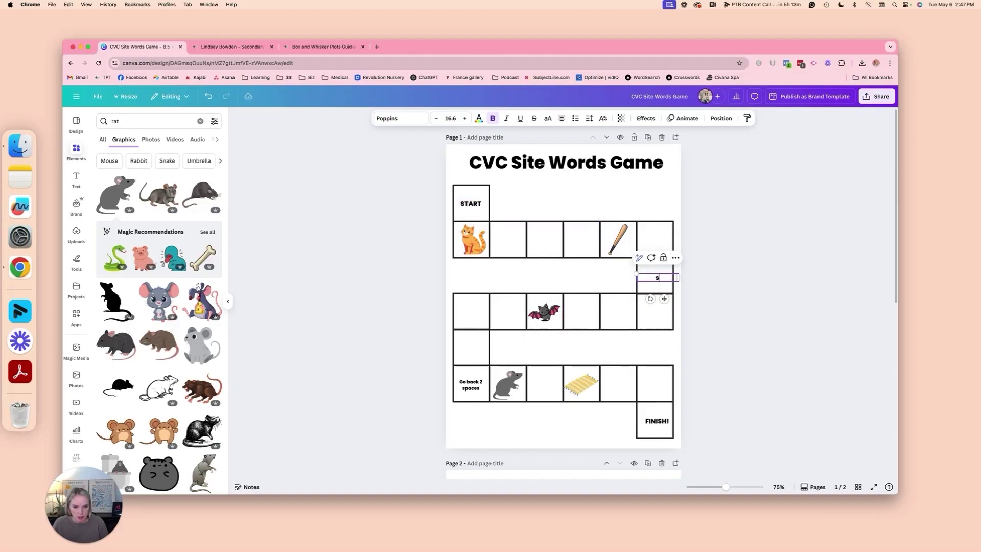
type("kip ahead 2")
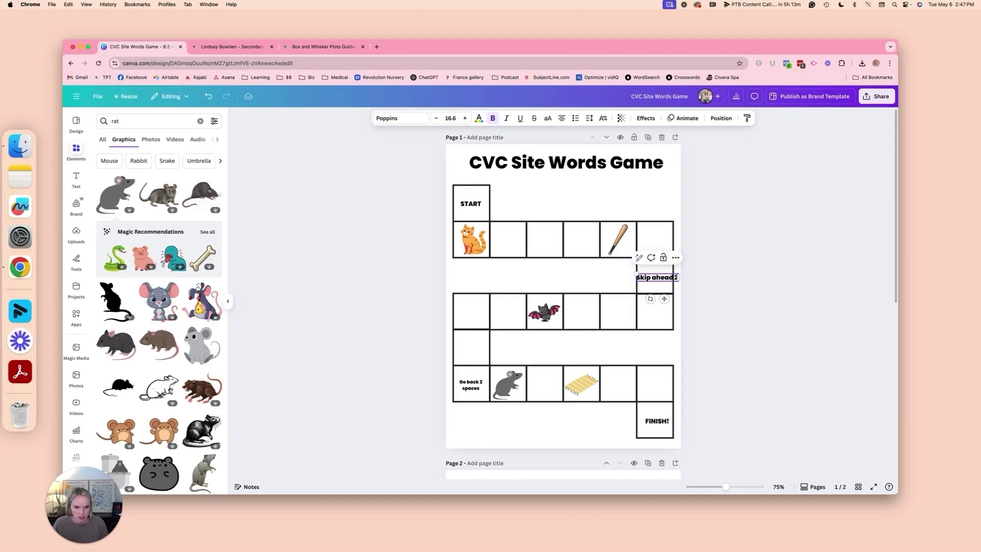
type(" spaces")
left_click_drag(679, 285, 662, 276)
left_click(601, 281)
left_click(662, 287)
Step: Increase the 'Go back 2 spaces' font size by five steps
left_click(478, 387)
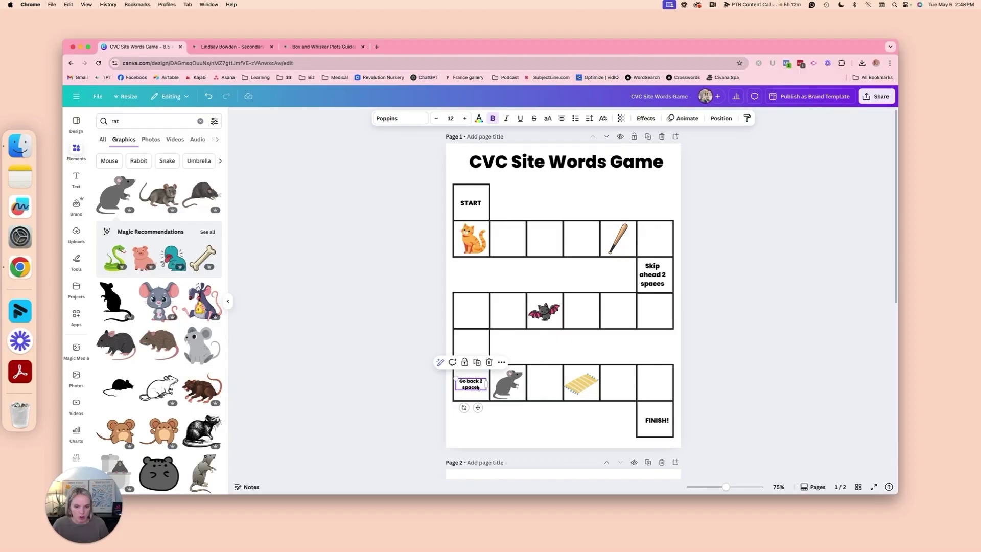
double_click(470, 384)
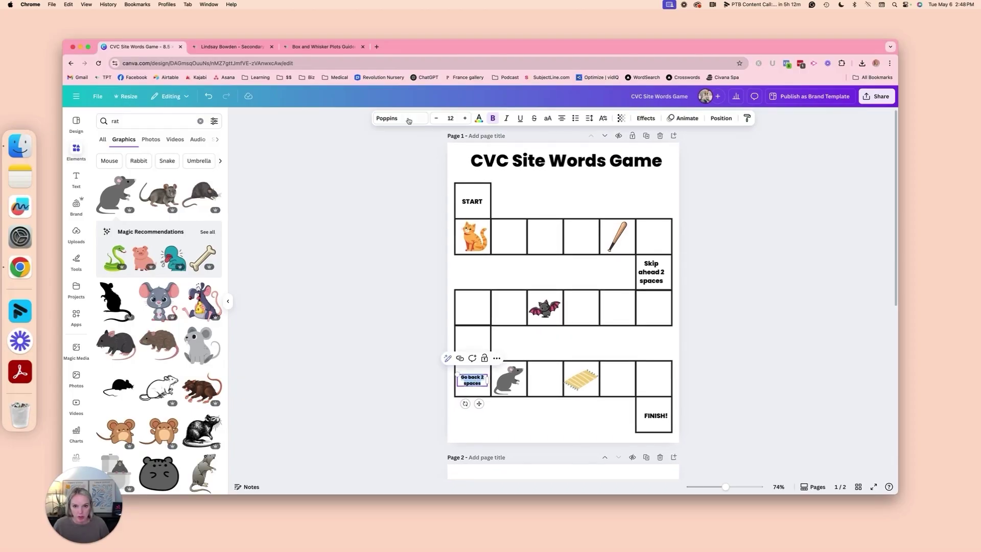
left_click(465, 118)
left_click(464, 118)
left_click(465, 118)
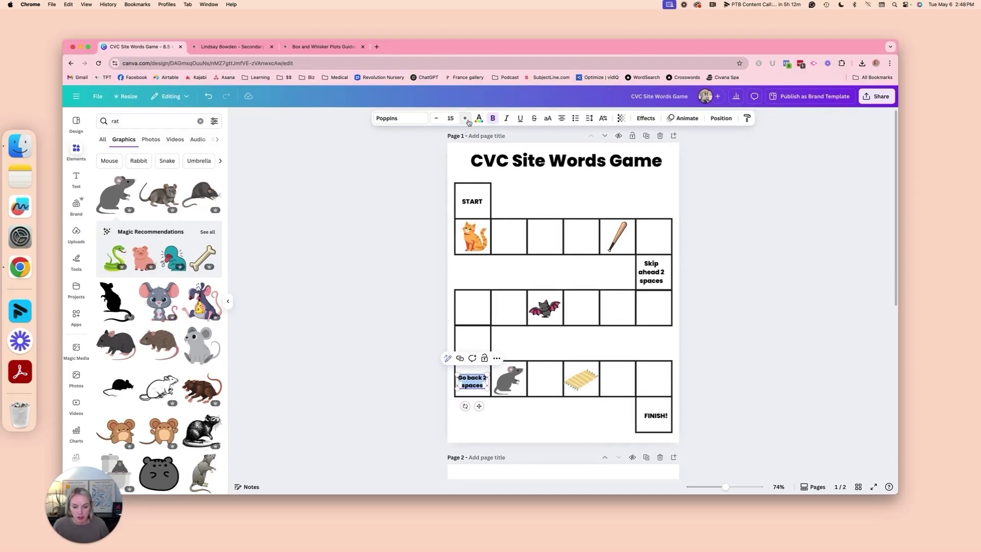
left_click(465, 118)
left_click(465, 118)
left_click(407, 250)
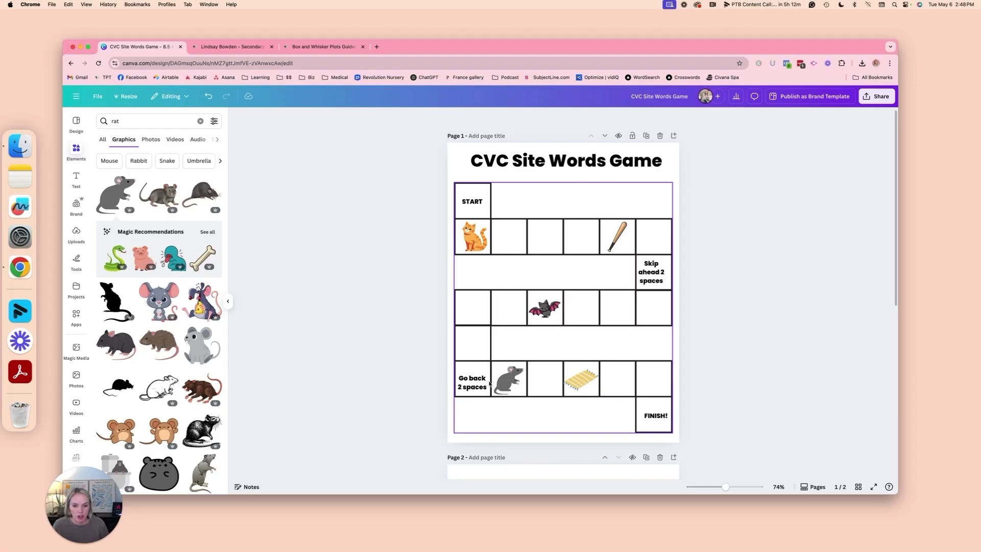
left_click(489, 383)
key("Tab")
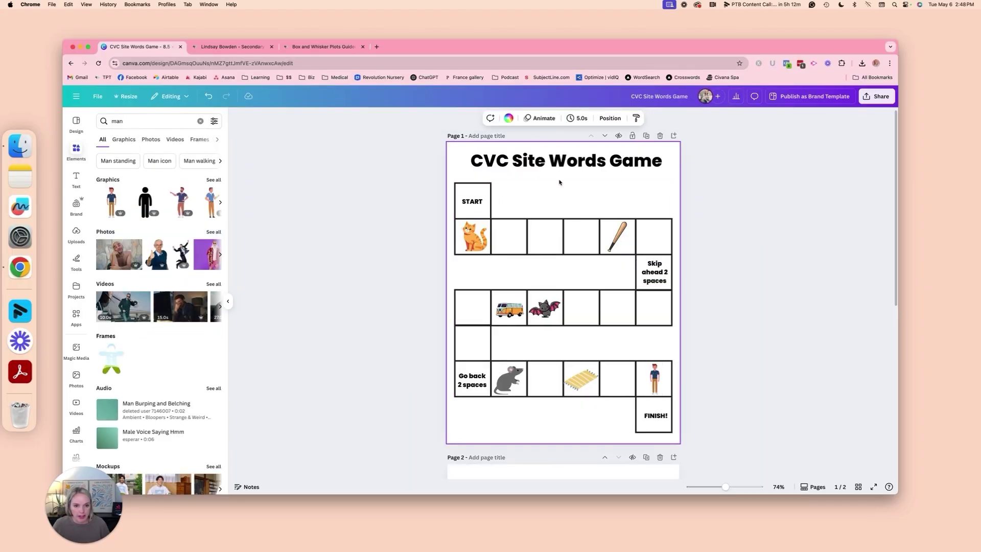
Step: Add the dice-rolling instructions text, wrapped to two lines and centred under the title
key("t")
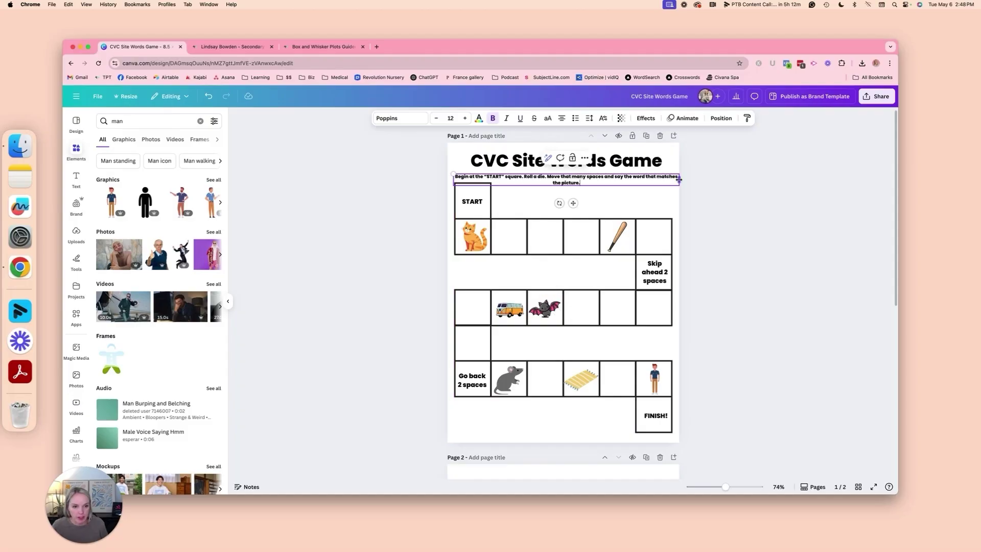
left_click_drag(676, 179, 618, 180)
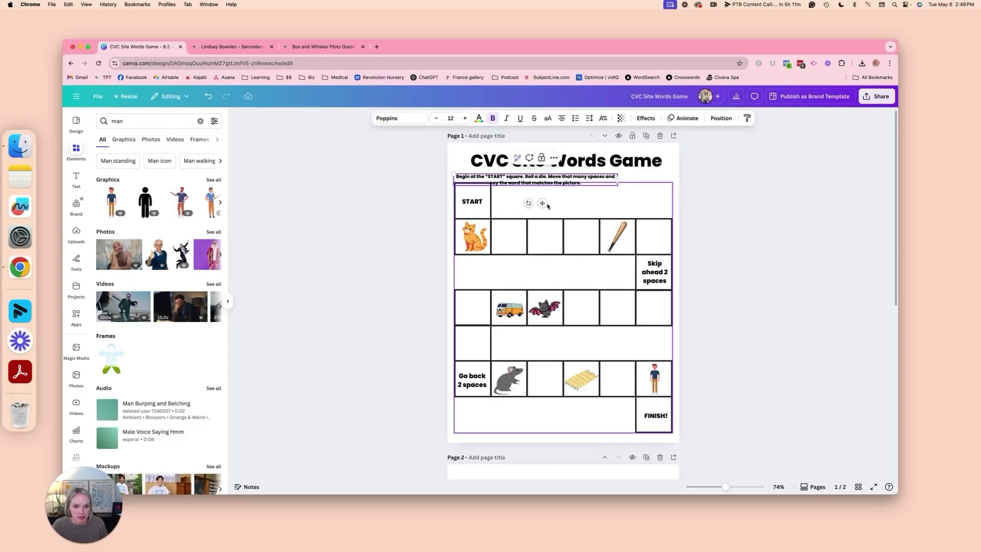
left_click_drag(547, 205, 570, 203)
left_click(688, 185)
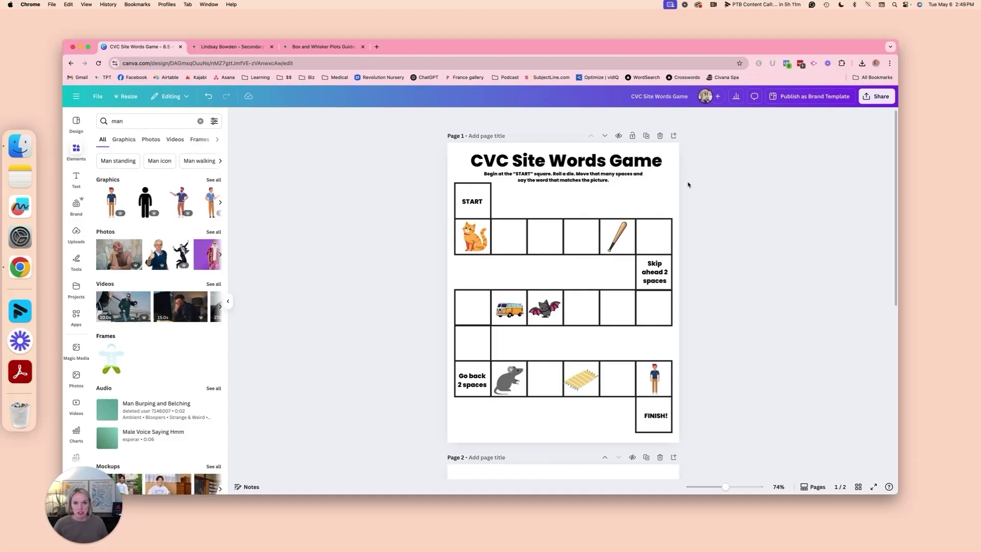
Step: Append 'Bat' to the end of page 2's word list
scroll(688, 185, "down", 4)
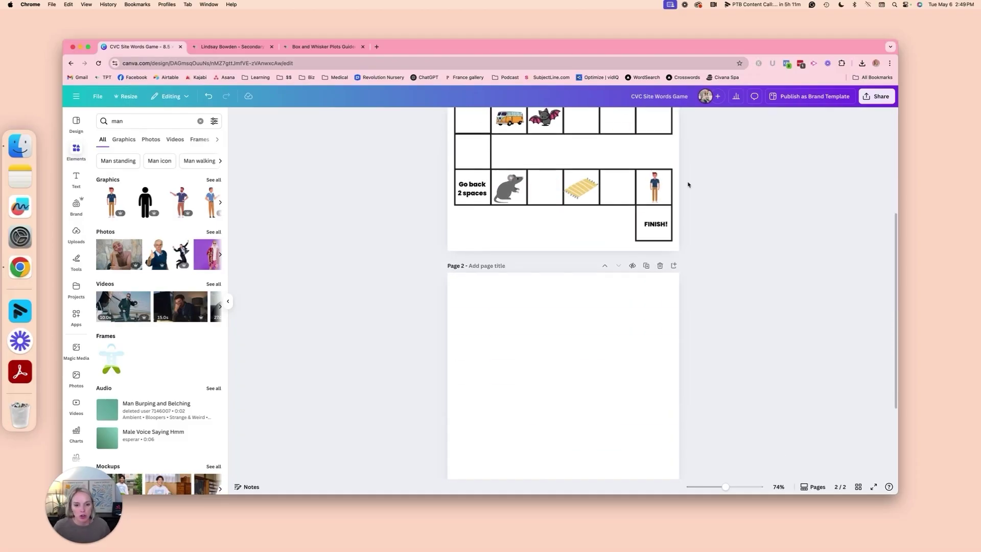
scroll(688, 185, "up", 4)
type("Bat")
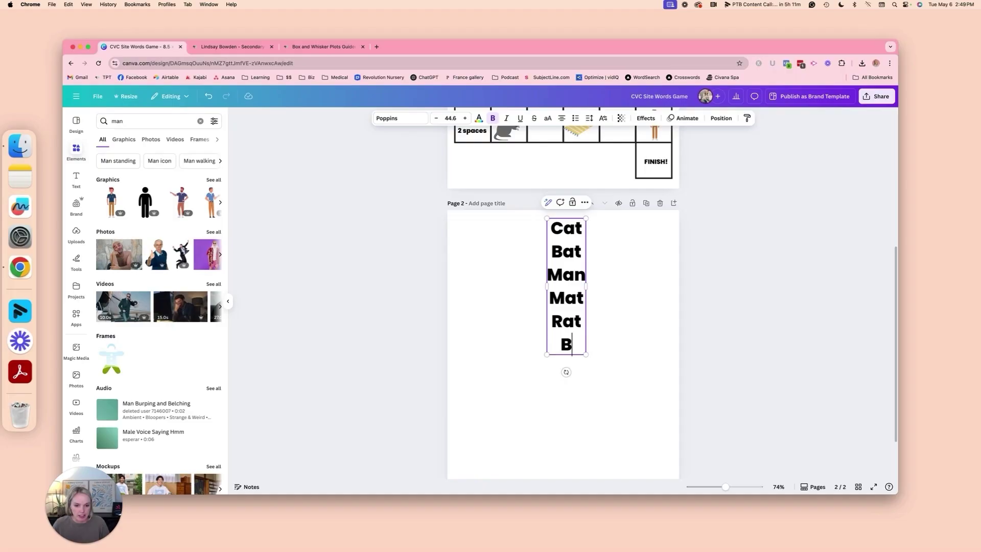
left_click(598, 285)
scroll(604, 286, "up", 5)
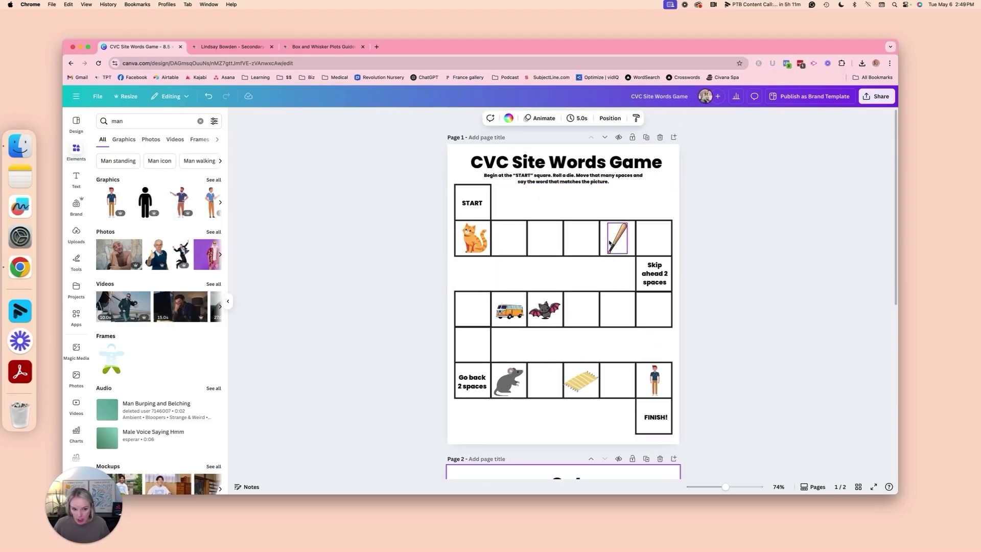
scroll(621, 243, "down", 5)
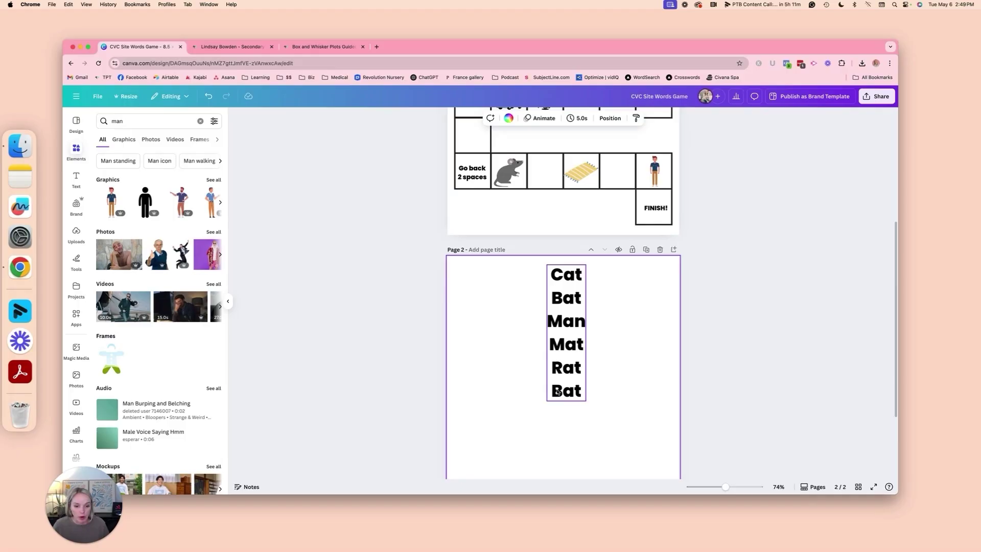
scroll(716, 269, "up", 5)
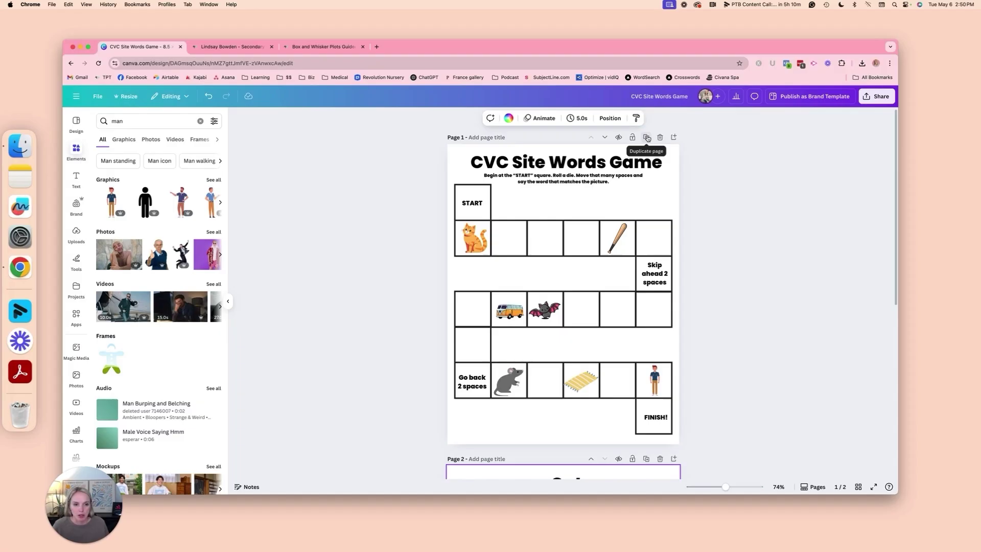
Step: Duplicate the game board page and retitle the copy 'Teacher Instructions'
left_click(645, 137)
scroll(539, 212, "up", 6)
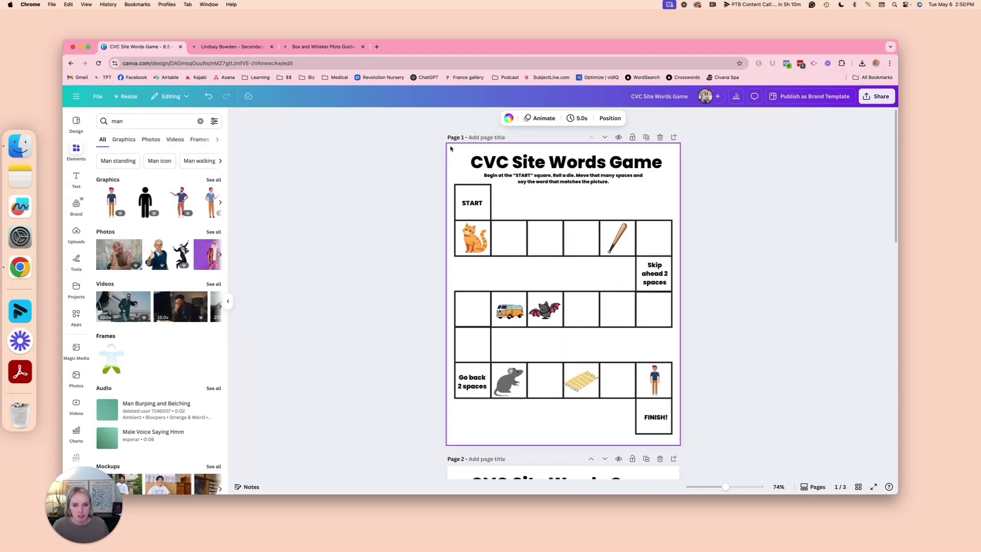
scroll(539, 213, "up", 2)
type("Teacher Instructions")
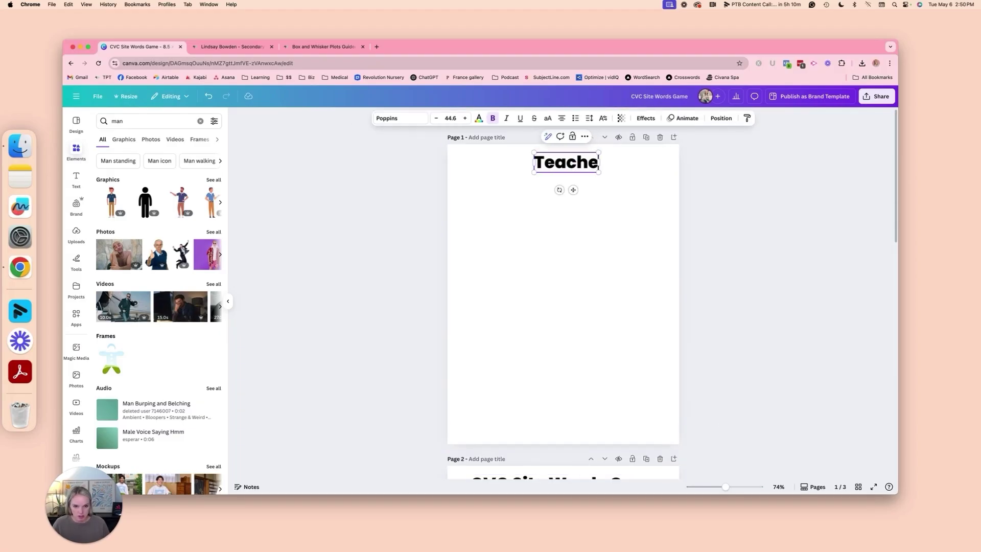
left_click(528, 212)
Step: Add 'Here's how you play this game' with a numbered list: Print it out, Laminate (optional)
key("t")
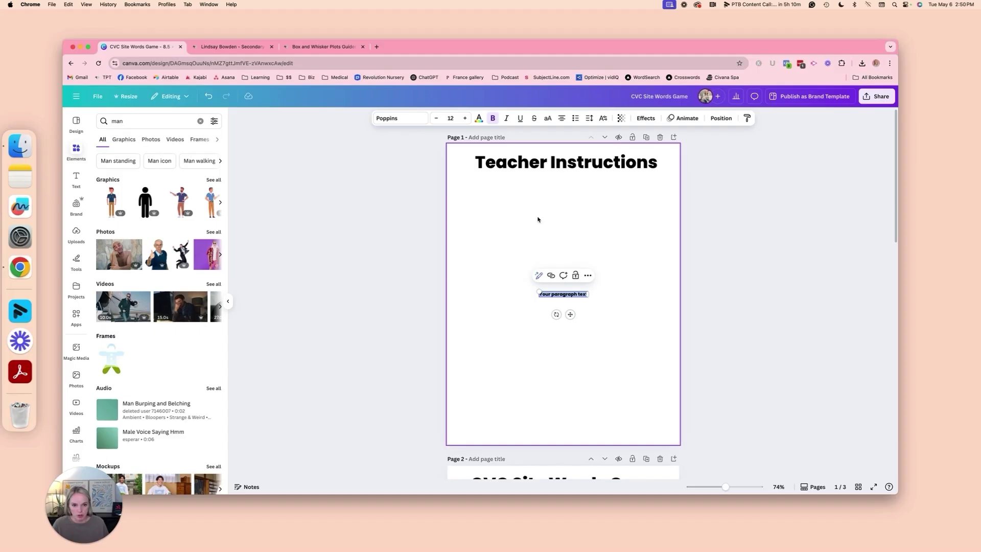
left_click_drag(567, 313, 491, 219)
type("Here's how you play this game")
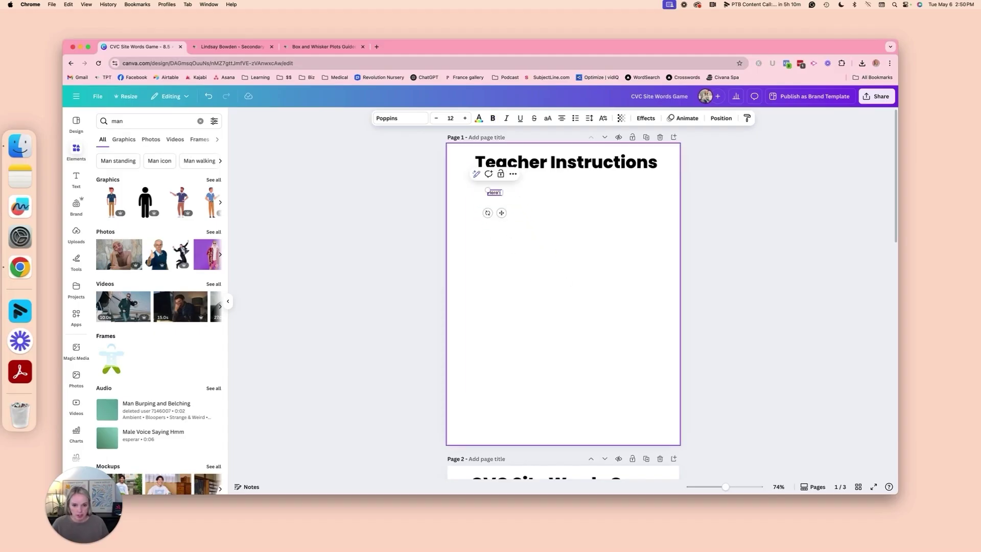
left_click(575, 118)
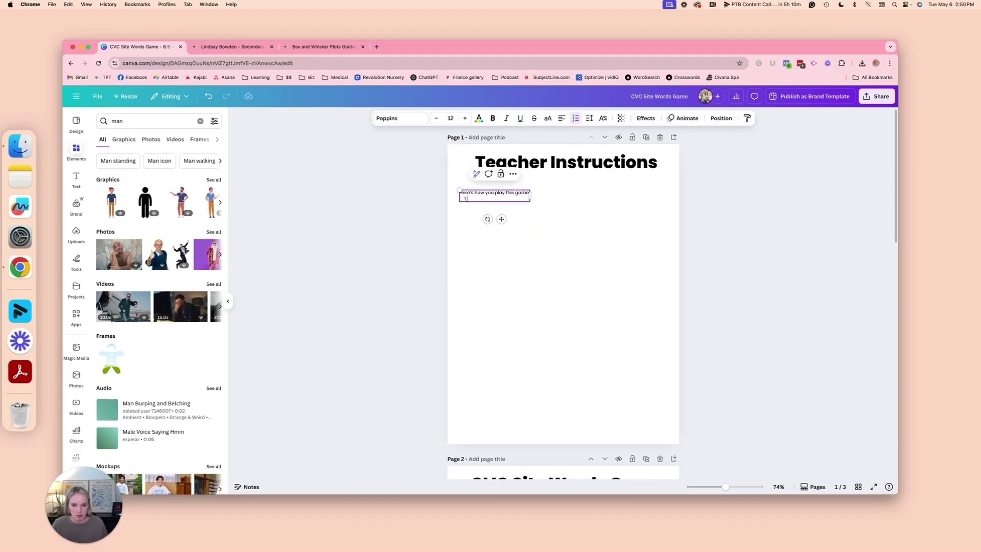
type("Print it out")
key("Return")
type("Laminate (optinoa")
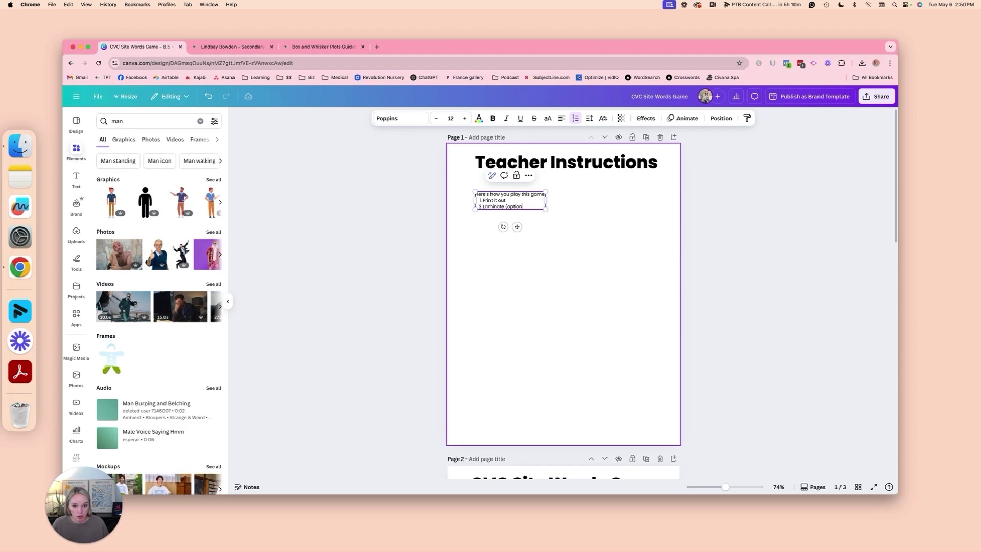
type("al)")
Step: Increase the instructions text size by three steps
key("ctrl+a")
left_click(465, 118)
left_click(465, 118)
left_click(465, 118)
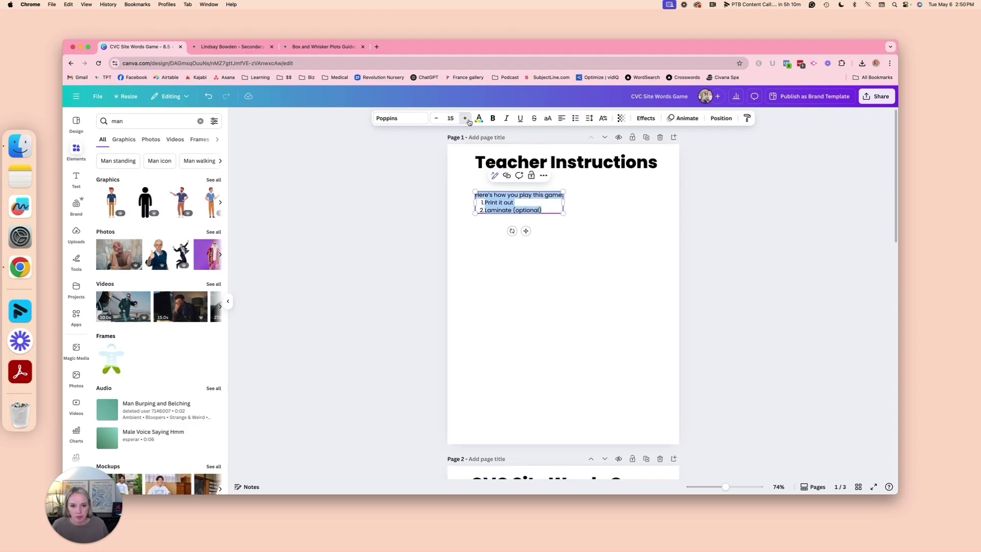
left_click(465, 118)
left_click(465, 118)
left_click(464, 118)
left_click(465, 118)
left_click(465, 118)
left_click(548, 242)
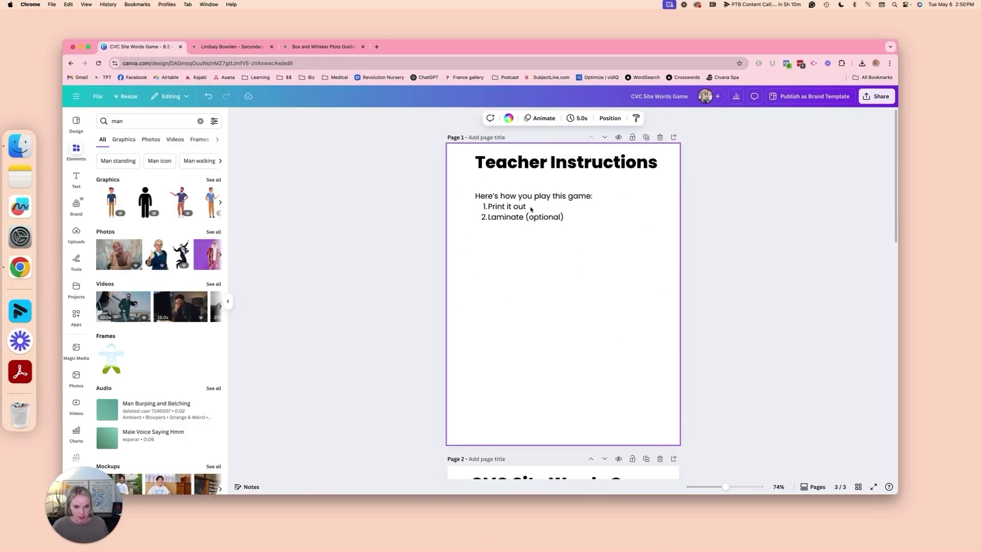
Step: Export pages 1–3 of the CVC Site Words Game as a flattened PDF Print file
left_click(877, 96)
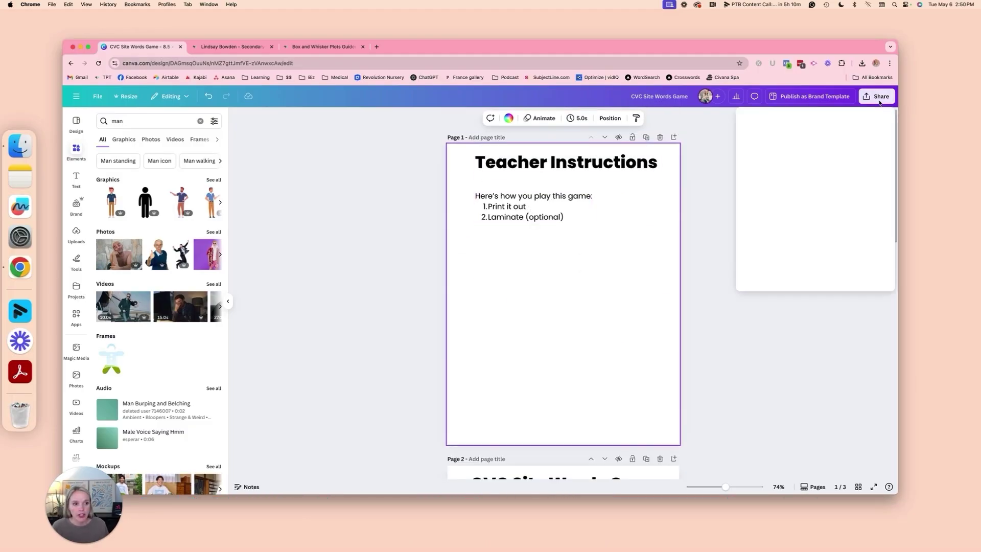
left_click(758, 255)
left_click(750, 152)
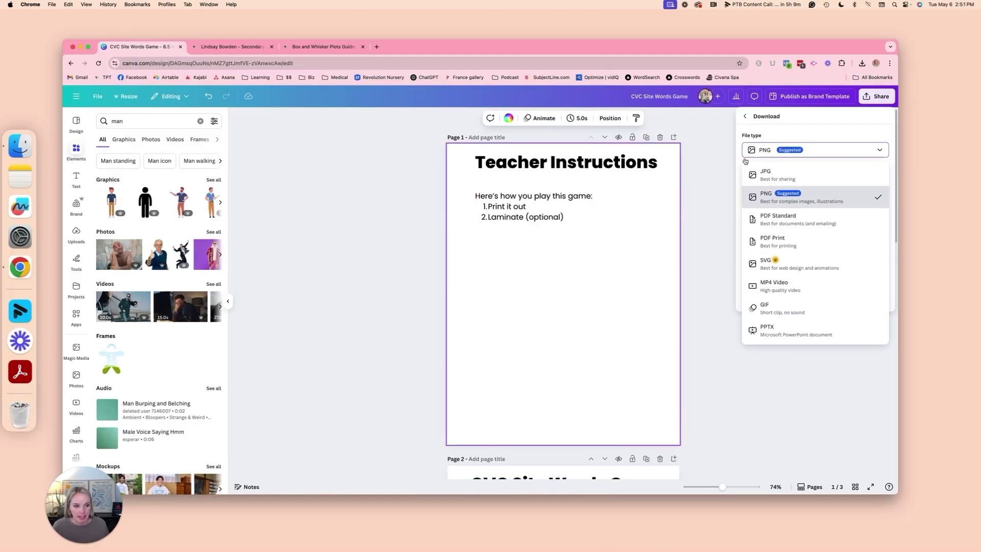
left_click(803, 246)
left_click(746, 177)
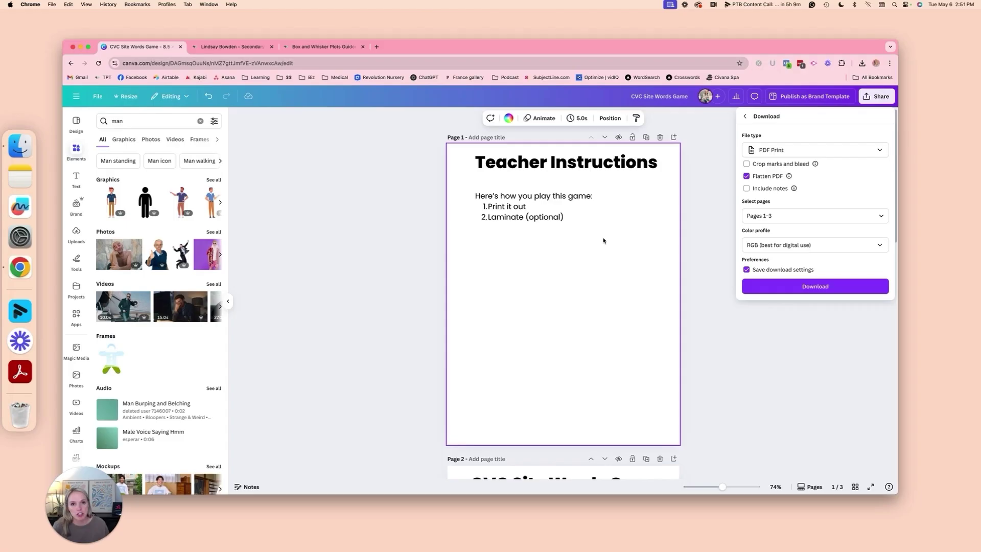
left_click(806, 287)
Step: Switch to the Teachers Pay Teachers store tab and scroll back to the top
left_click(232, 47)
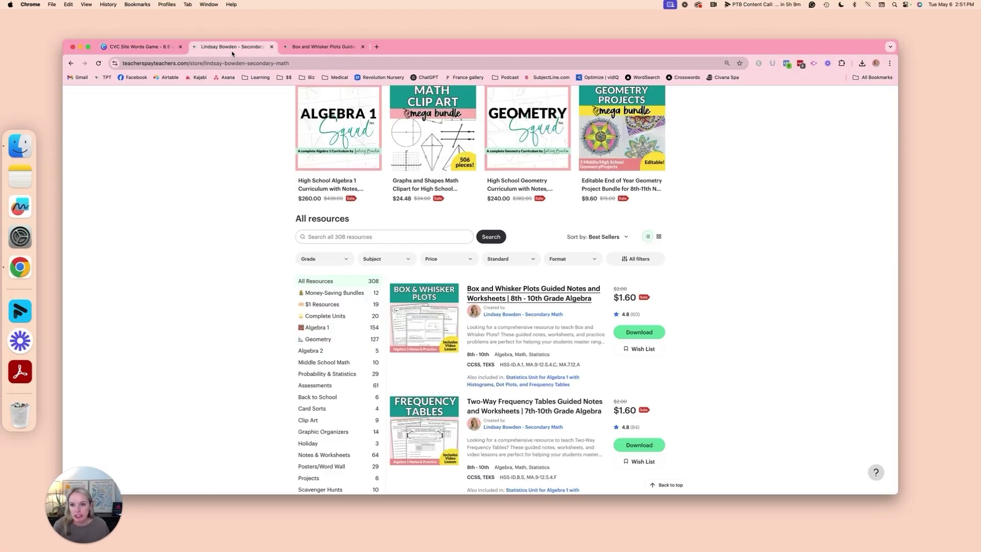
scroll(470, 173, "up", 10)
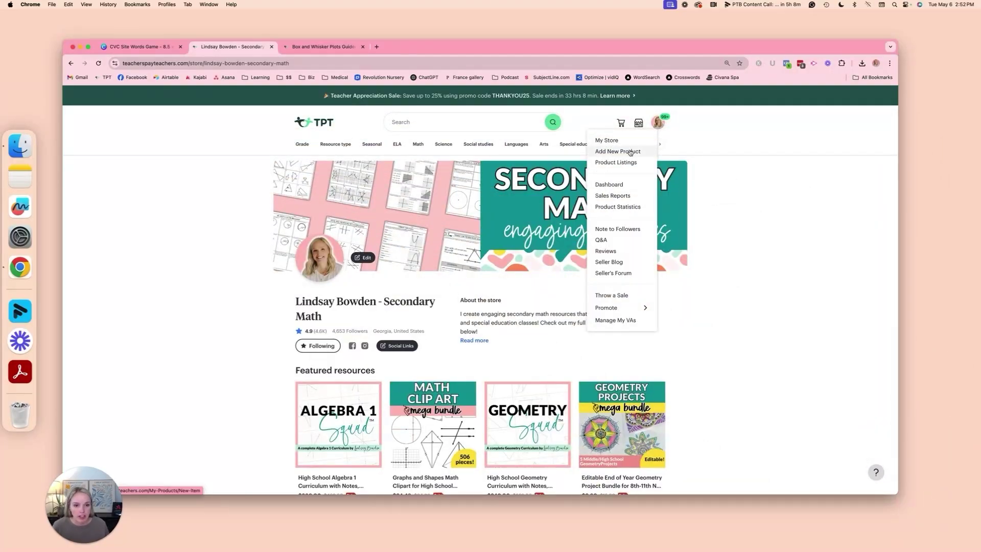
Step: Start a new Digital Download product with CVC Site Words Game.pdf attached and manual thumbnail upload chosen
left_click(605, 155)
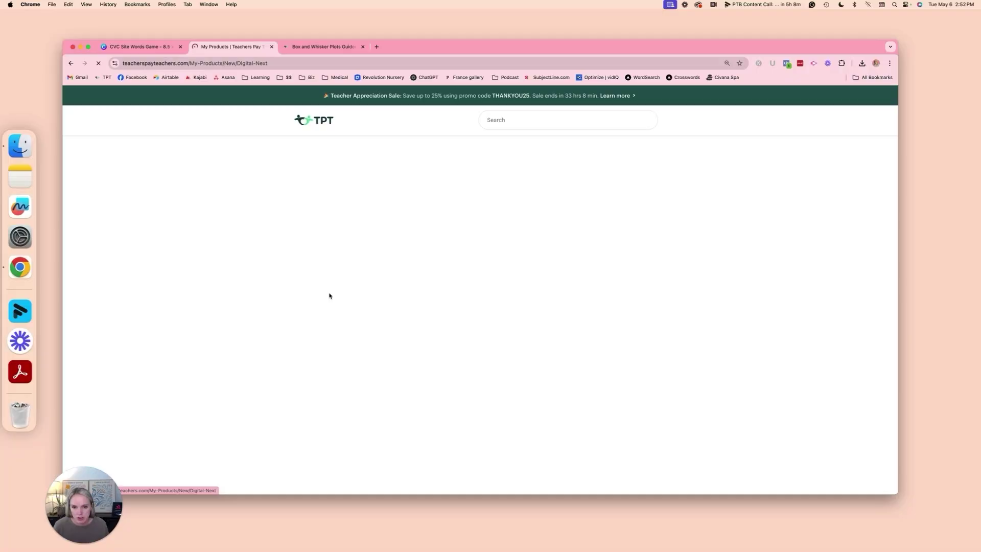
left_click(345, 232)
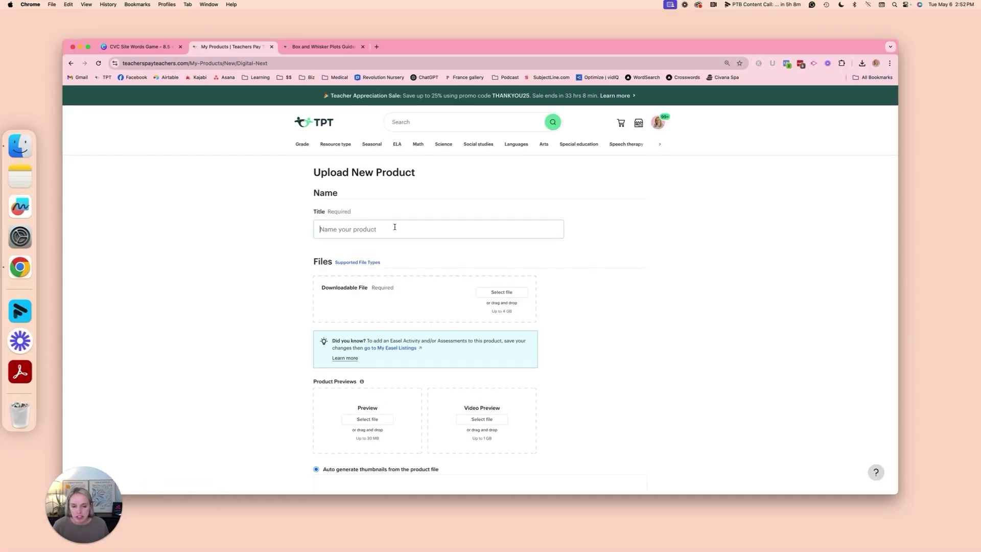
left_click(494, 296)
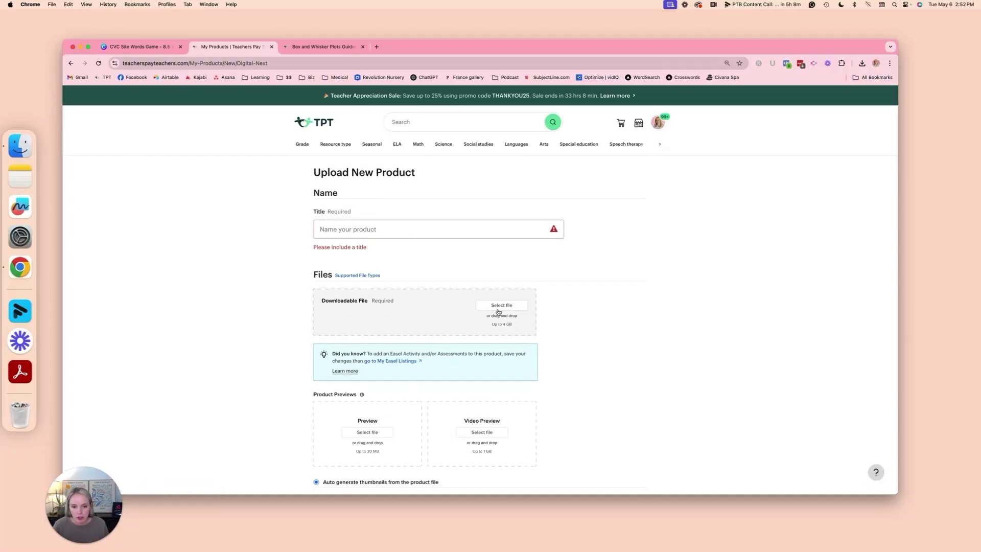
left_click(500, 306)
double_click(201, 117)
scroll(416, 287, "down", 2)
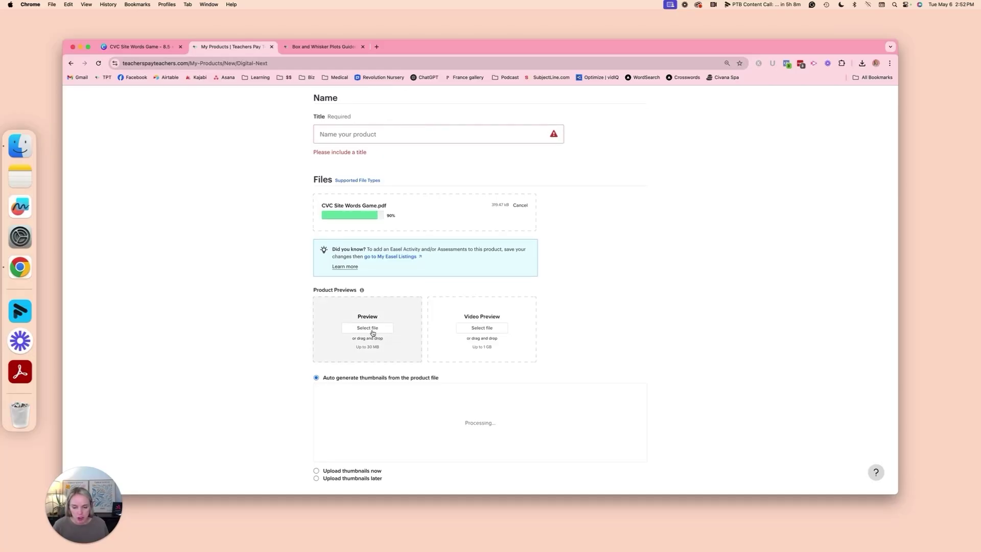
scroll(344, 306, "down", 3)
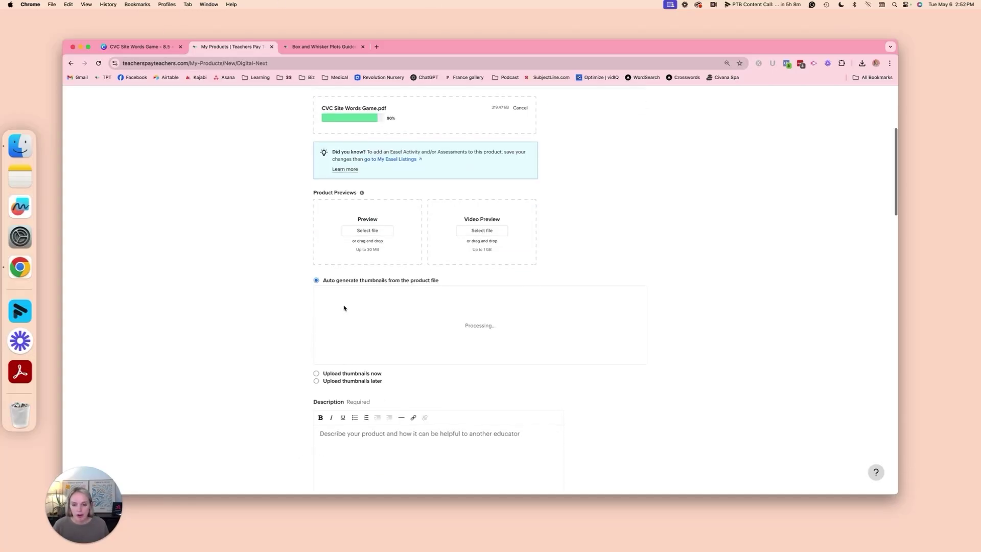
mouse_move(344, 300)
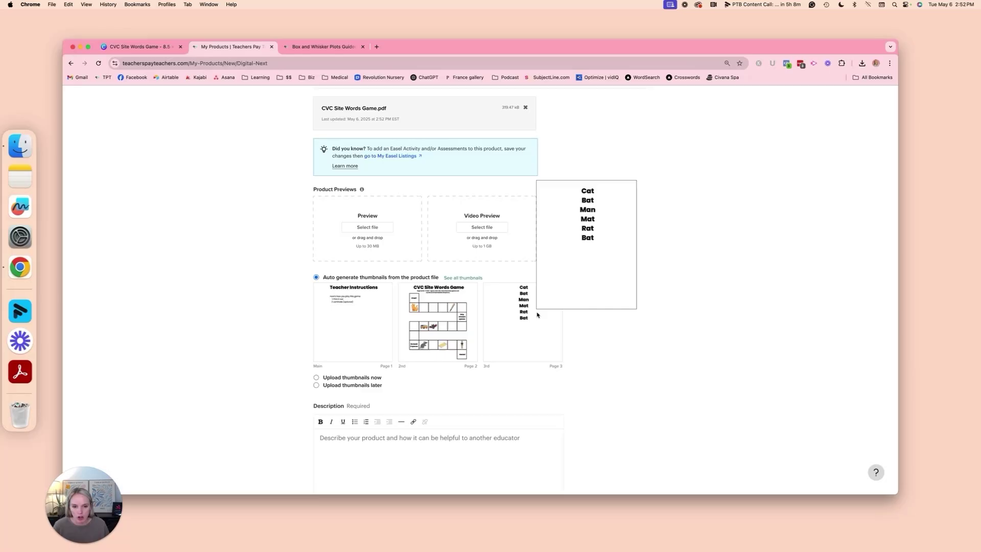
left_click(317, 378)
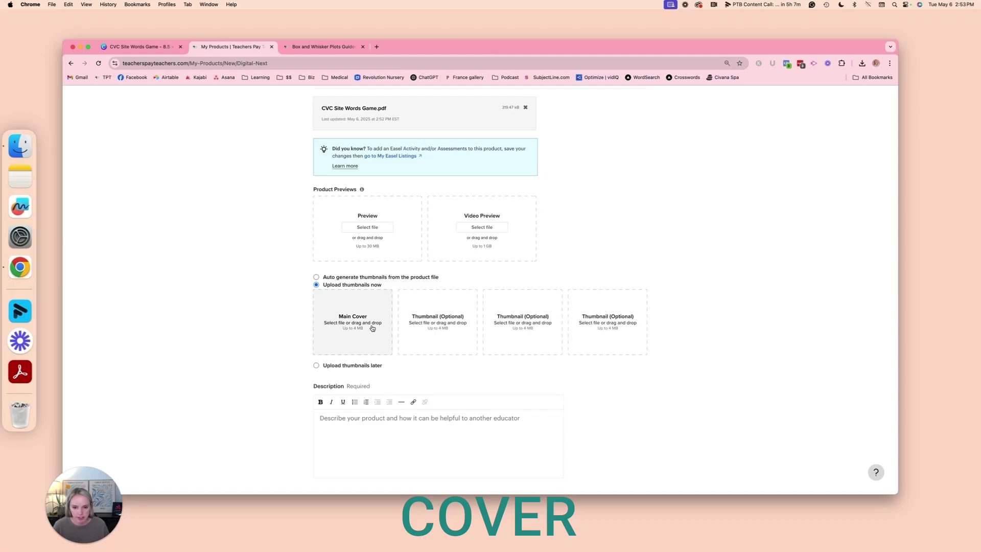
Step: Check the Box and Whisker Plots previews, then return to Canva's list of designs
left_click(331, 47)
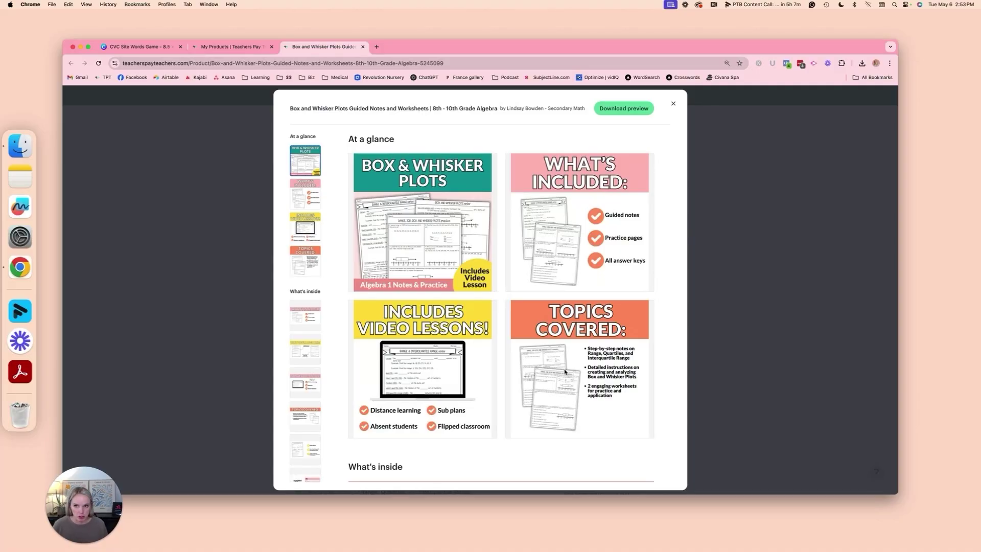
left_click(136, 47)
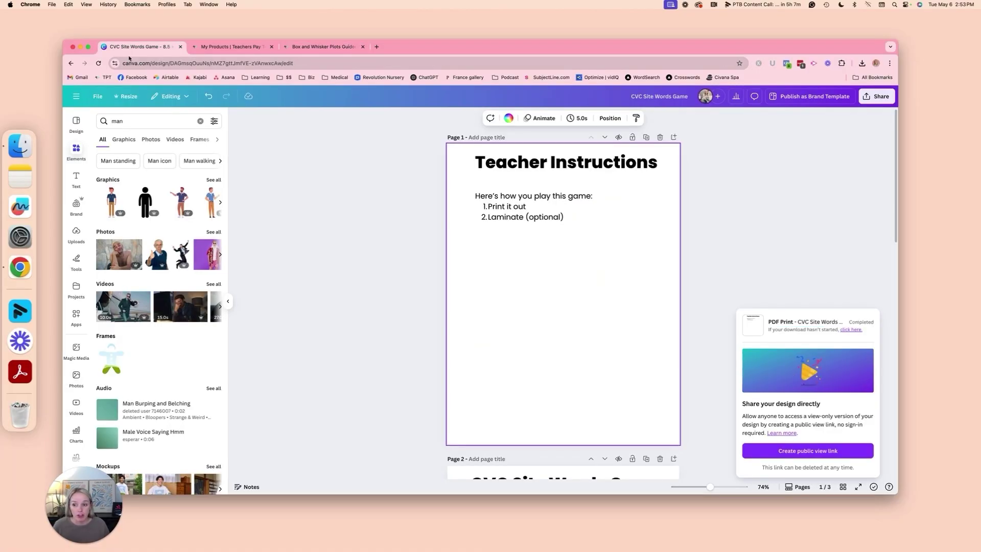
left_click(75, 98)
left_click(117, 221)
left_click(140, 173)
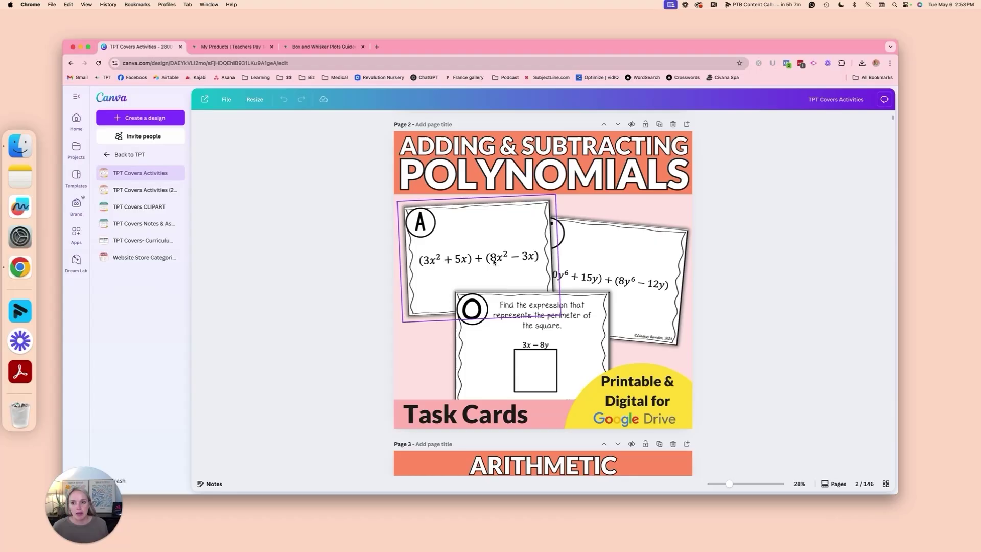
left_click(246, 102)
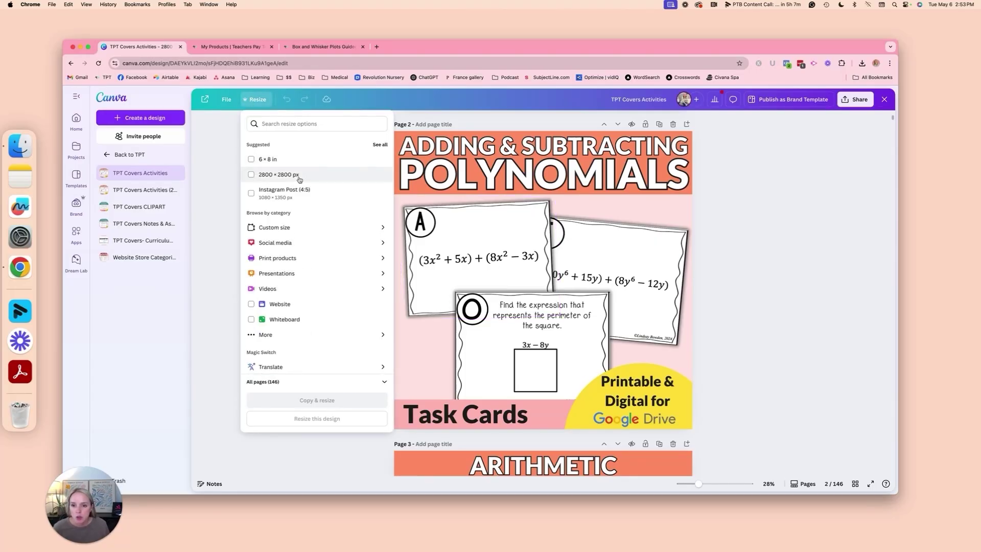
left_click(138, 119)
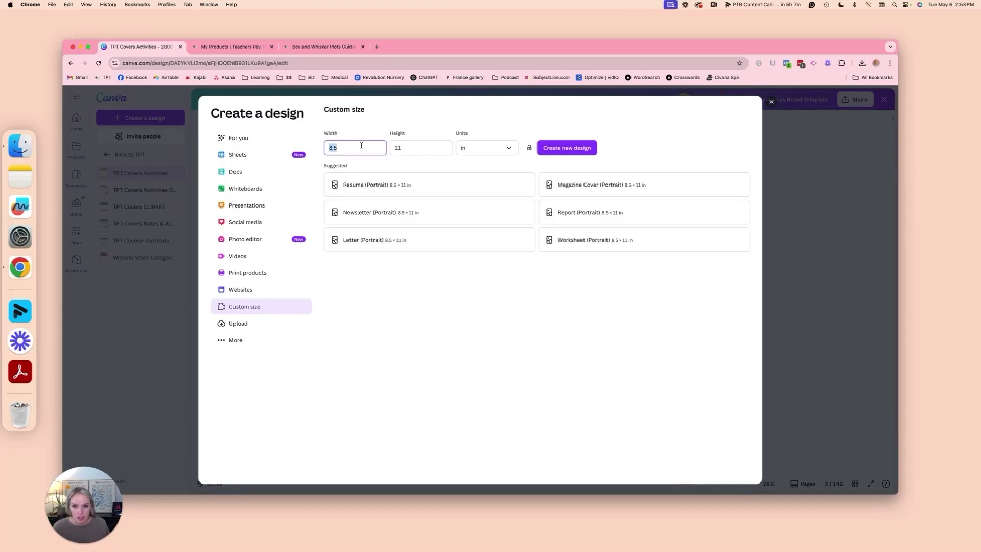
left_click(486, 148)
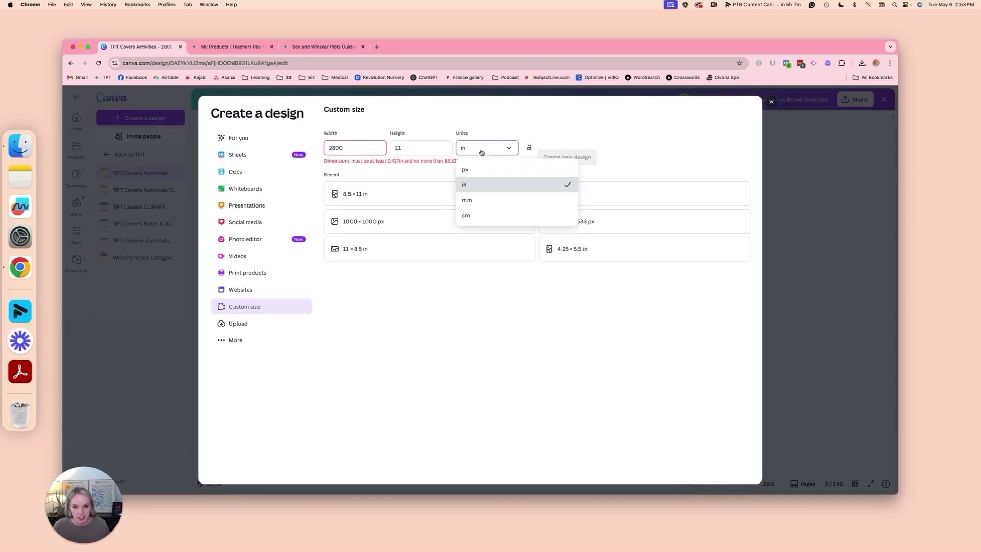
left_click(468, 169)
double_click(401, 148)
left_click(331, 147)
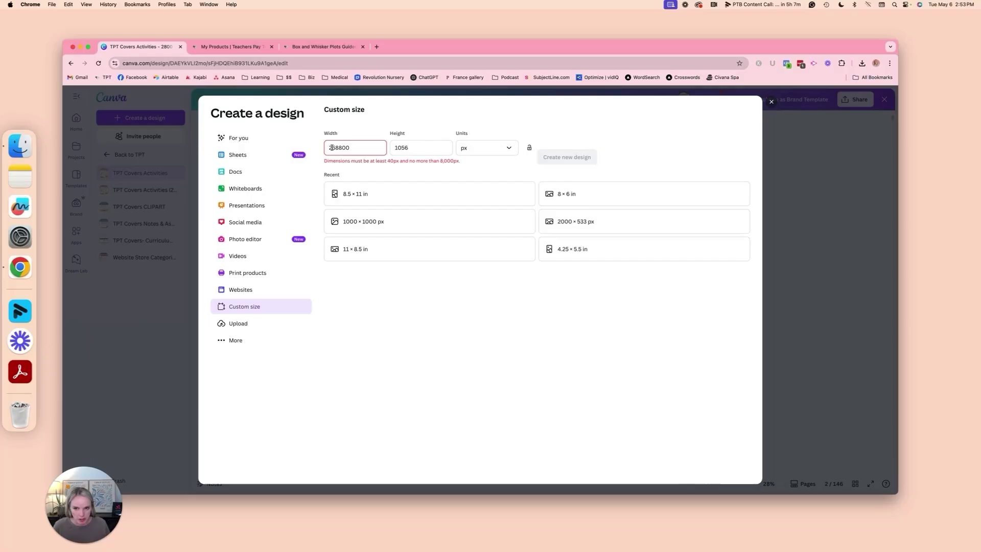
type("2800")
key("Tab")
type("2800")
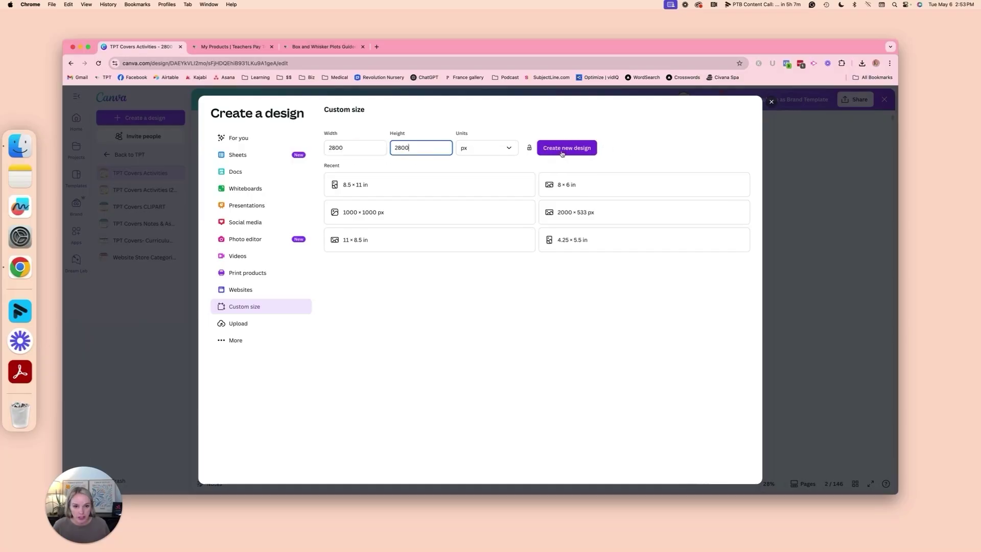
left_click(772, 102)
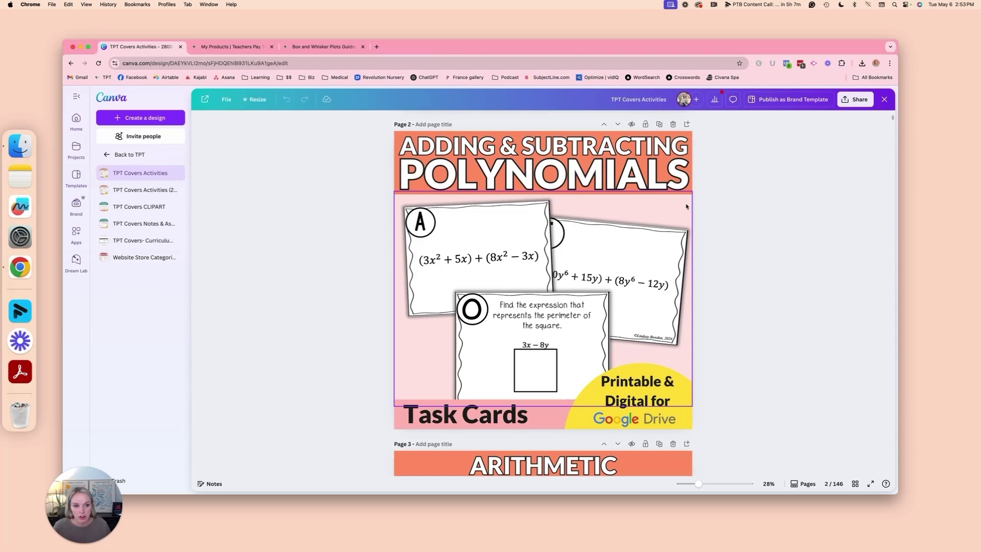
Step: Screenshot the CVC Site Words Game board page in Acrobat, then bring the Canva window back
left_click(20, 145)
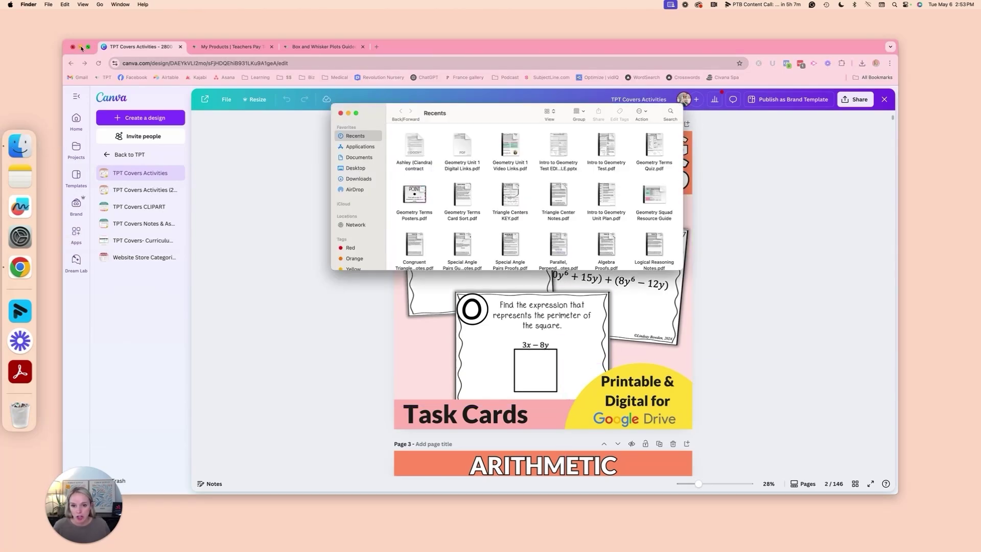
left_click(80, 46)
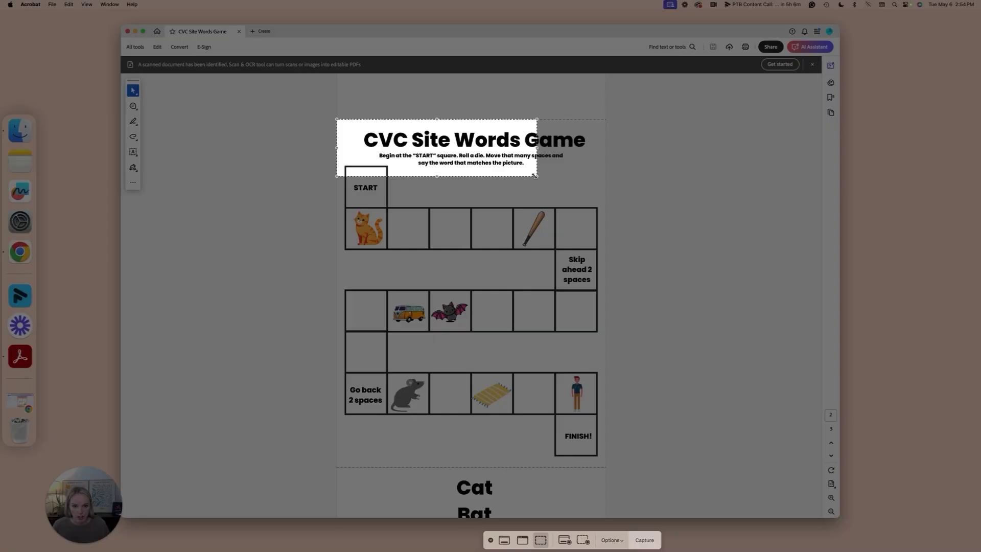
left_click_drag(534, 175, 604, 465)
key("Return")
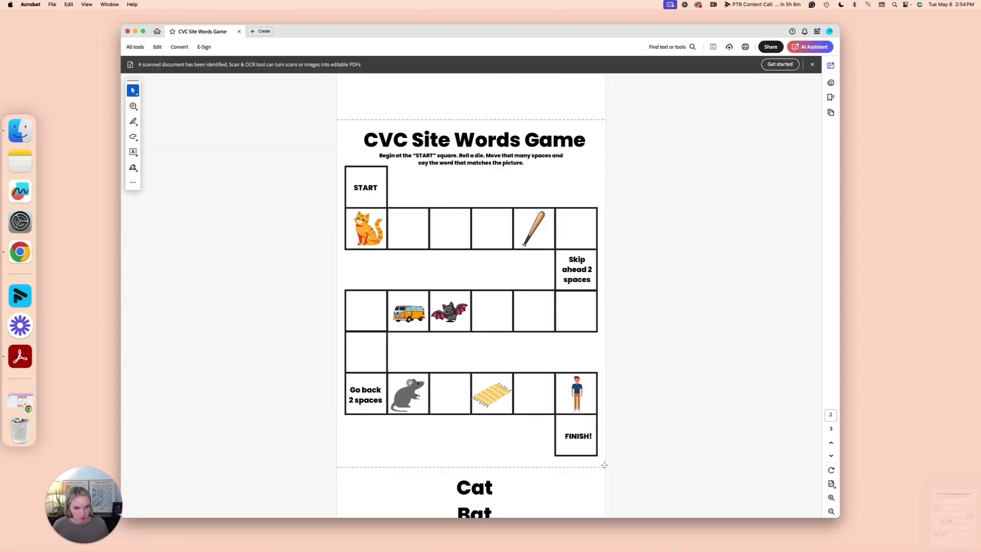
left_click(135, 32)
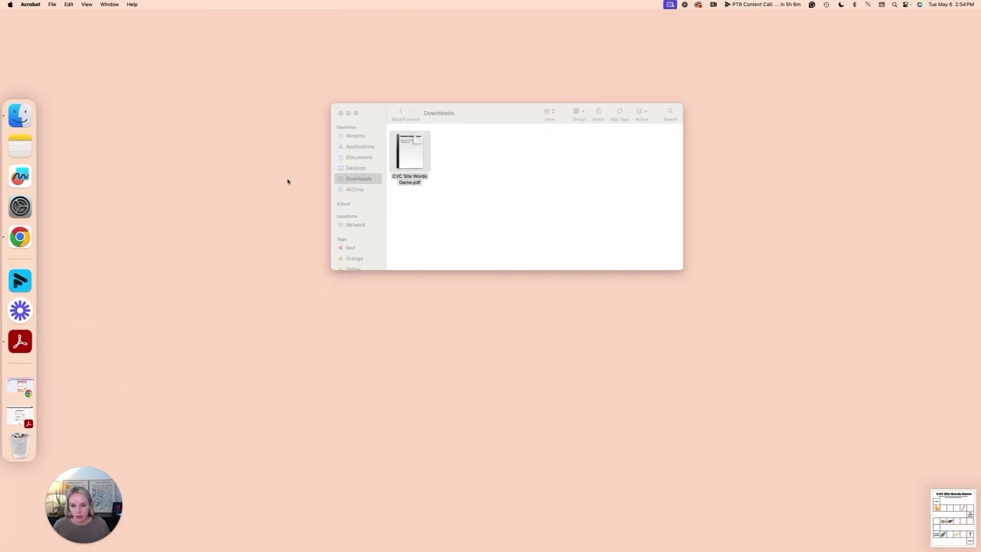
left_click(341, 113)
left_click(21, 387)
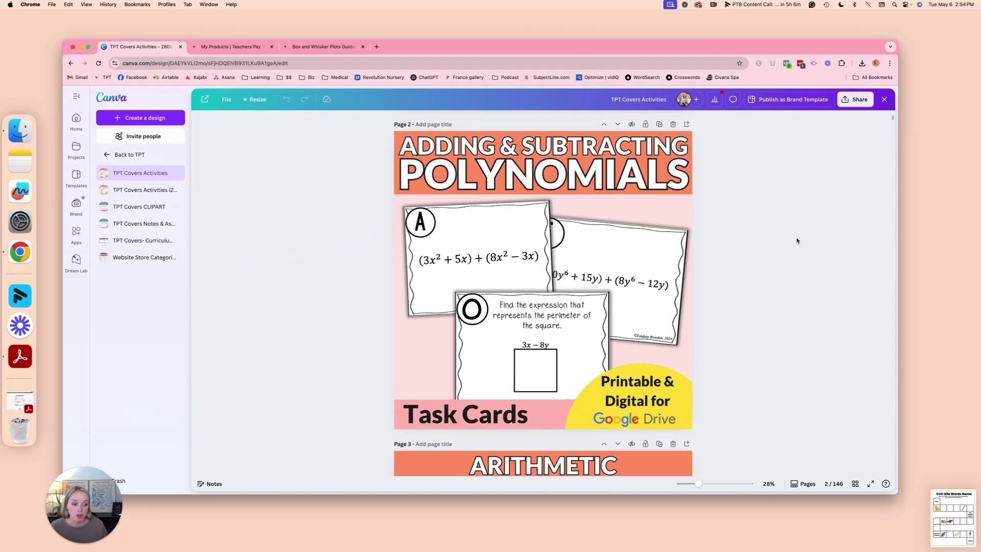
Step: Paste the game-board screenshot onto page 2, tilted slightly counterclockwise and enlarged
left_click(691, 245)
key("super+v")
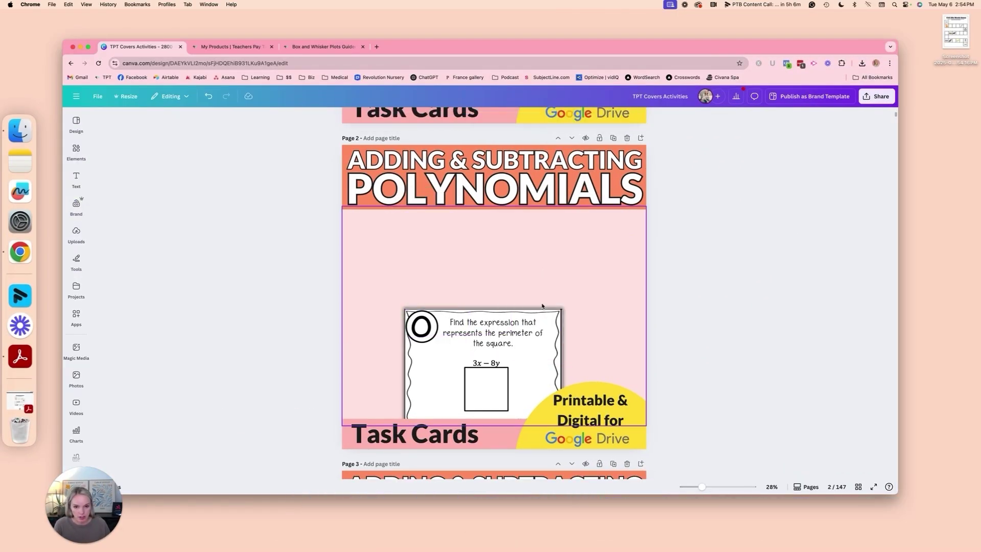
left_click_drag(955, 33, 510, 264)
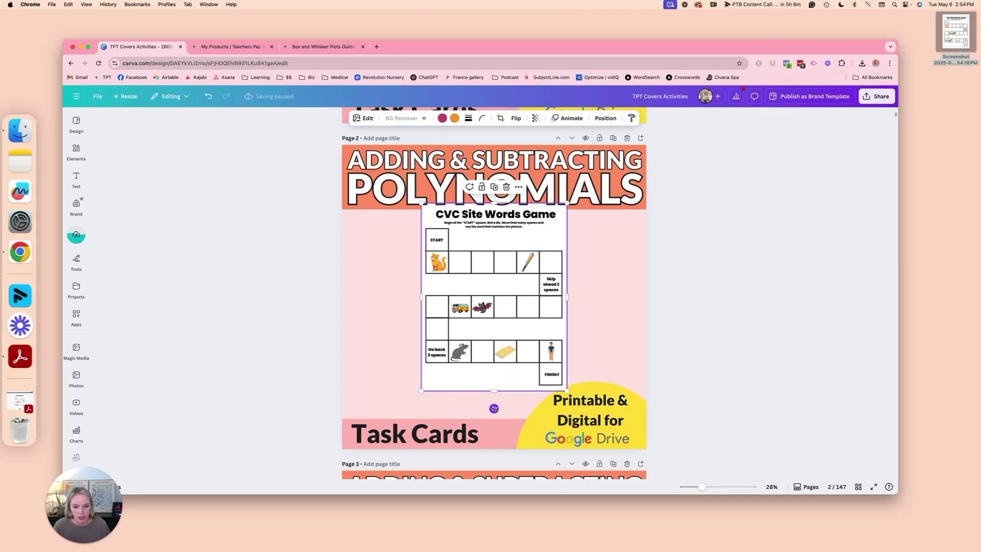
left_click_drag(493, 408, 520, 428)
left_click_drag(490, 322, 491, 336)
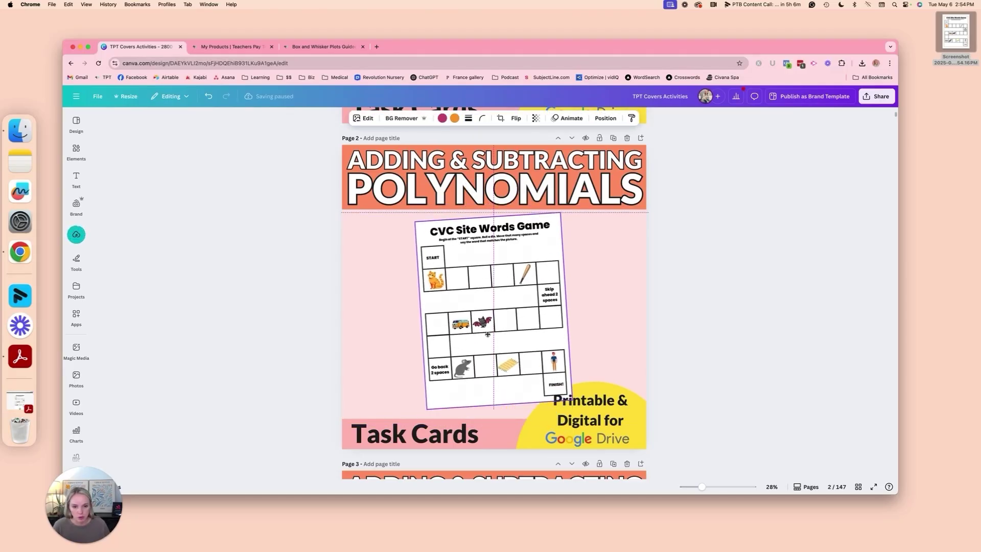
left_click_drag(571, 398, 598, 436)
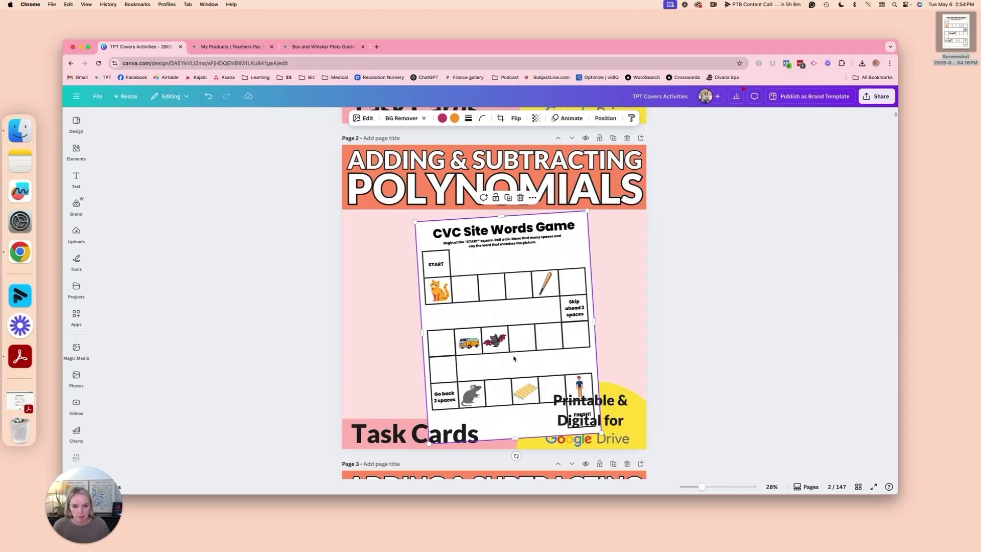
left_click_drag(512, 355, 497, 357)
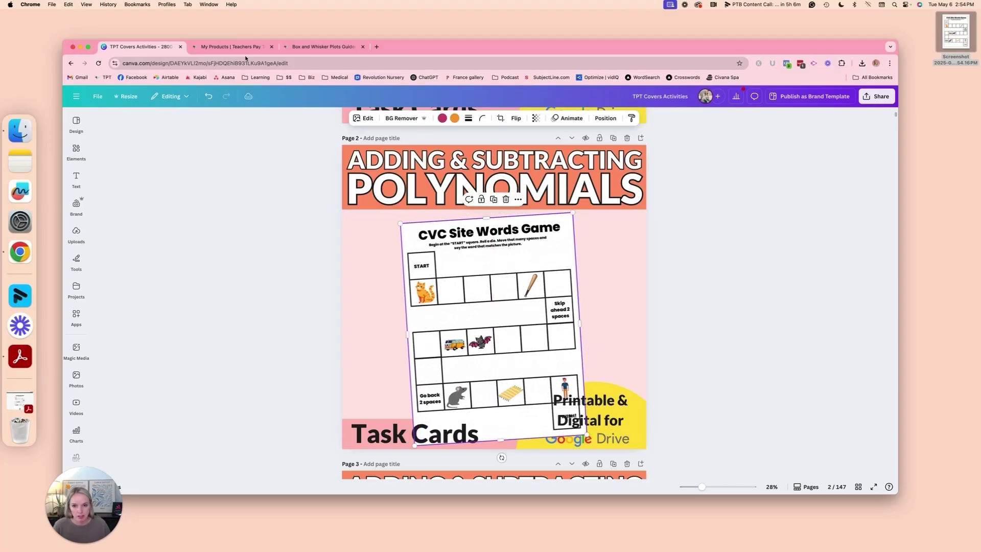
Step: Give the game board a Glow shadow and adjust its size and position
left_click(367, 119)
left_click(113, 296)
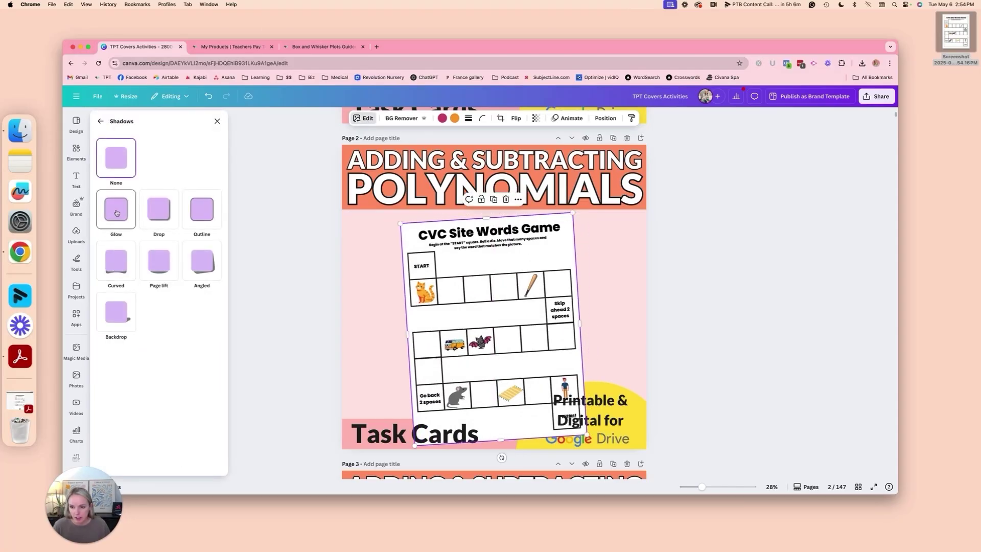
left_click(117, 212)
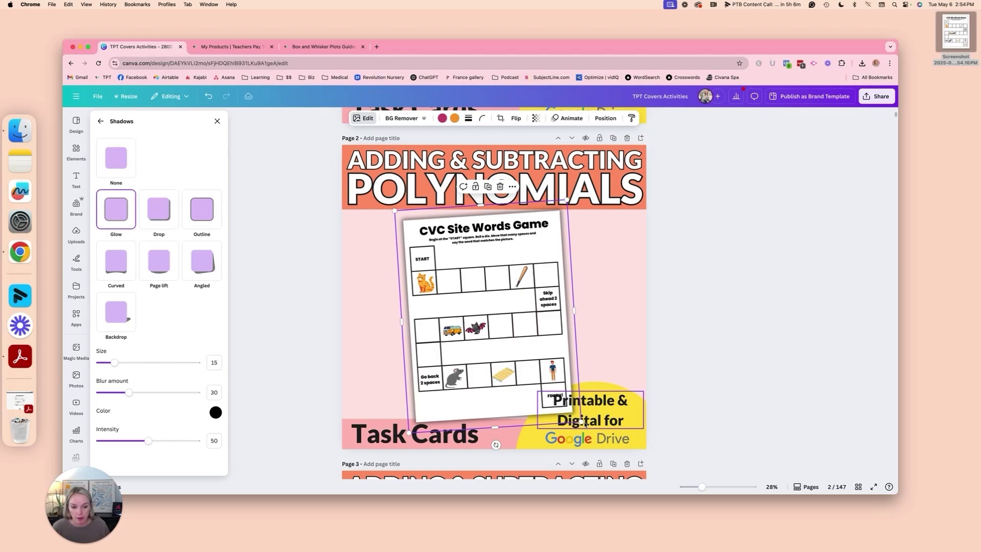
left_click_drag(581, 425, 613, 444)
left_click_drag(516, 352, 521, 345)
left_click(764, 333)
left_click(505, 297)
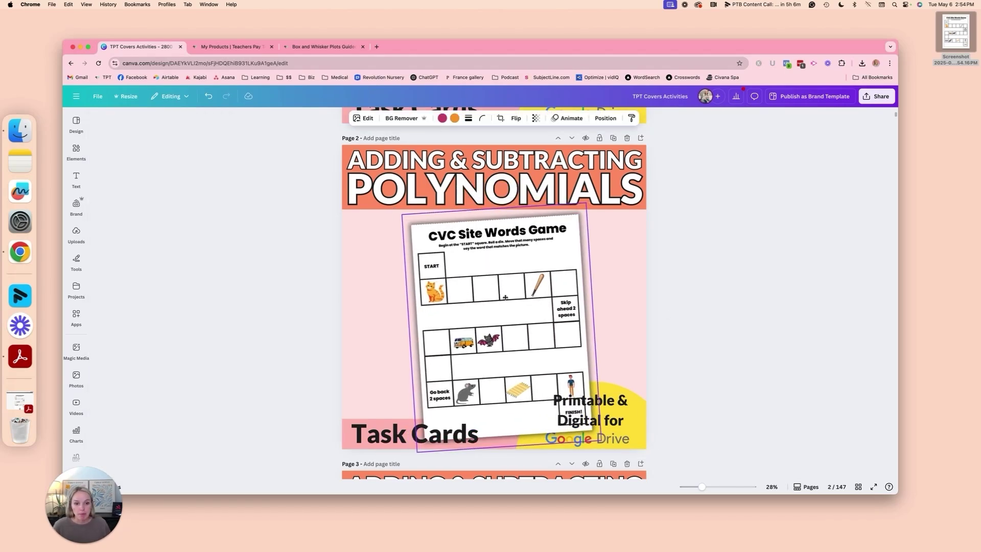
left_click_drag(505, 297, 466, 303)
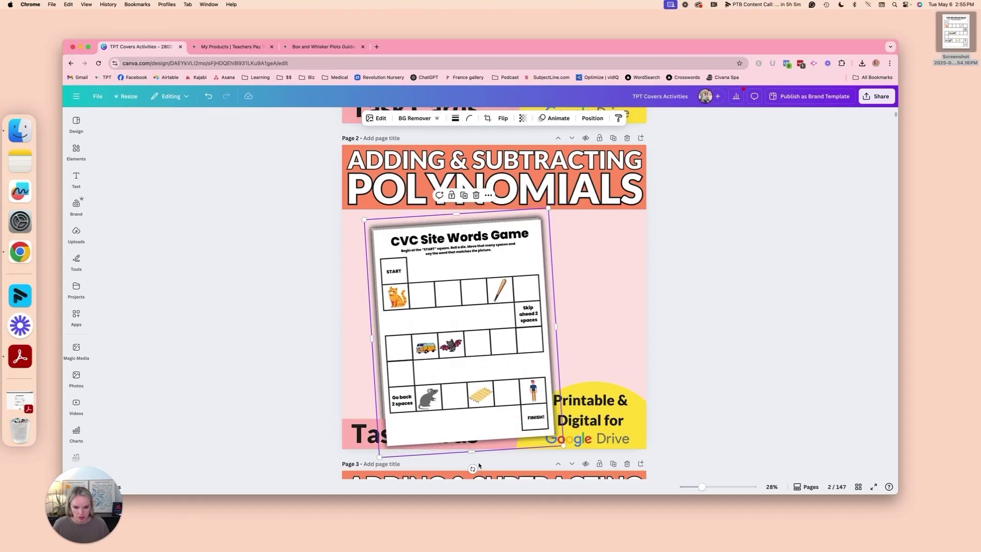
Step: Duplicate the board, offset the copy to the right, and layer it behind the yellow badge
key("super+d")
left_click_drag(485, 345, 577, 350)
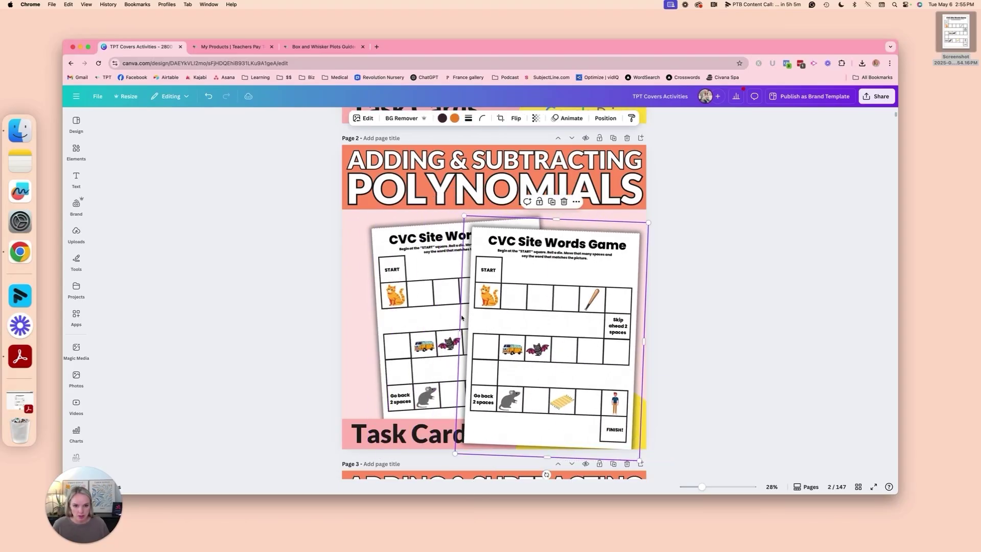
left_click_drag(434, 367, 420, 366)
right_click(571, 337)
mouse_move(614, 336)
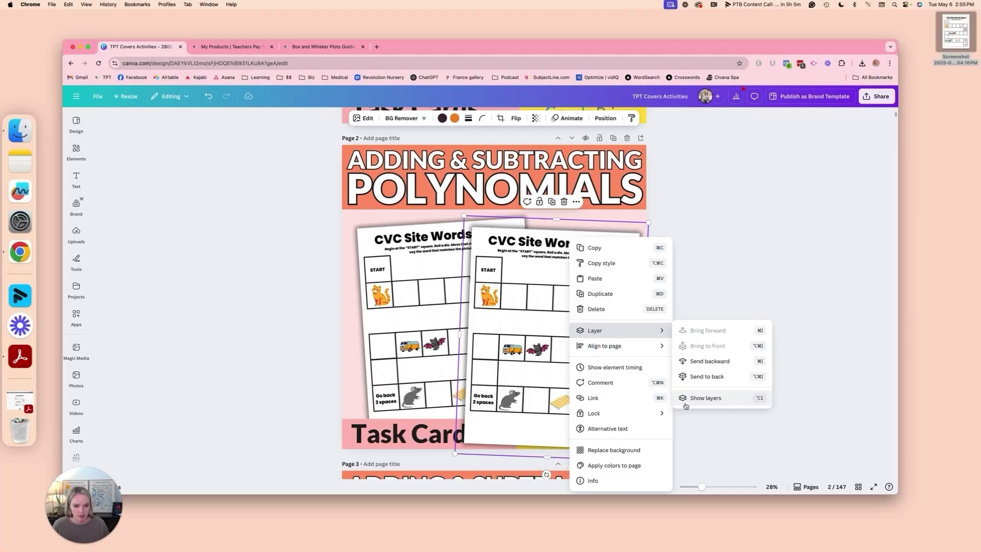
left_click(683, 402)
mouse_move(163, 408)
left_mouse_down()
mouse_move(178, 201)
mouse_move(178, 414)
mouse_move(174, 407)
left_mouse_up()
left_click_drag(146, 187, 164, 381)
left_click(657, 335)
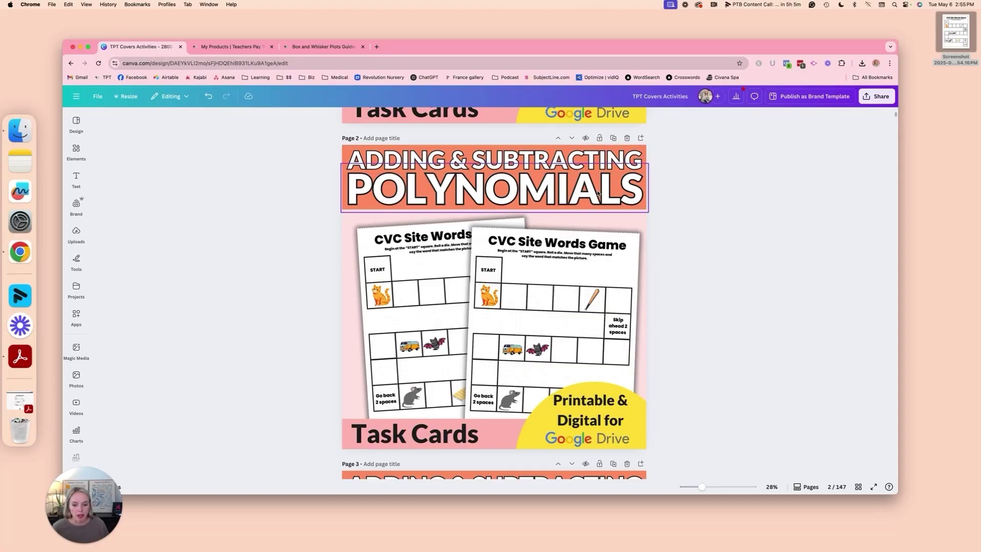
Step: Change the Task Cards banner label to 'Games'
double_click(414, 433)
type("F")
key("BackSpace")
type("Games")
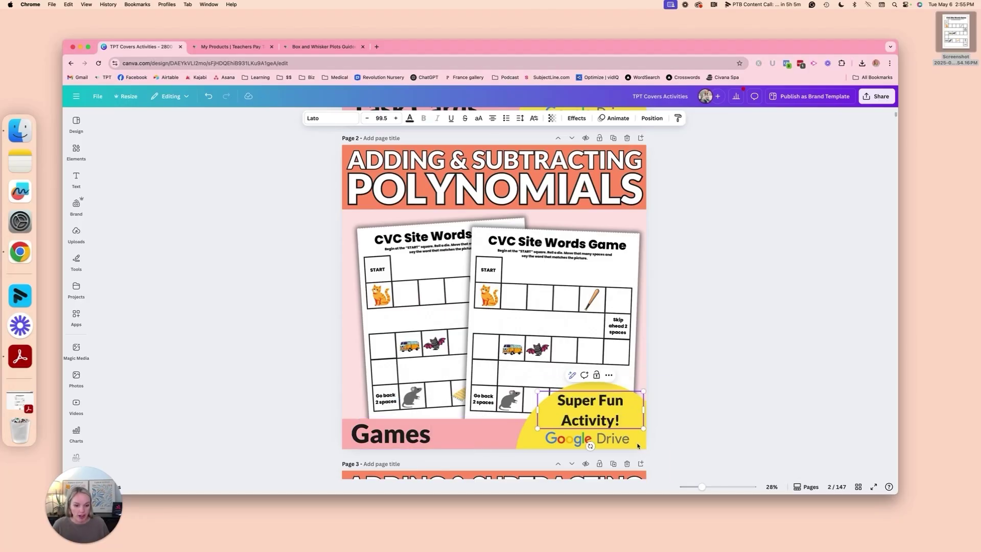
Step: Remove the Google Drive logo from the badge and widen the Super Fun Activity! text box
left_click(611, 445)
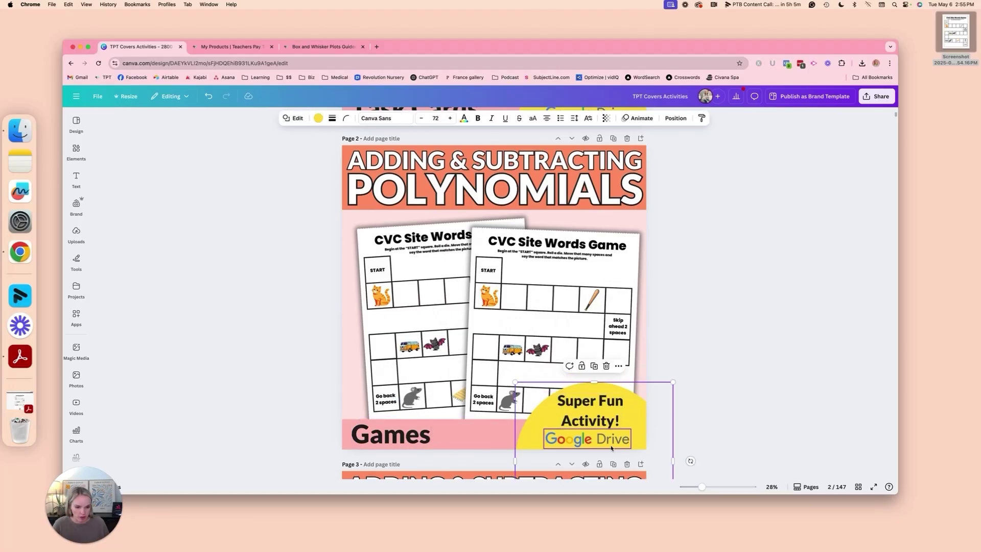
key("Delete")
left_click(590, 414)
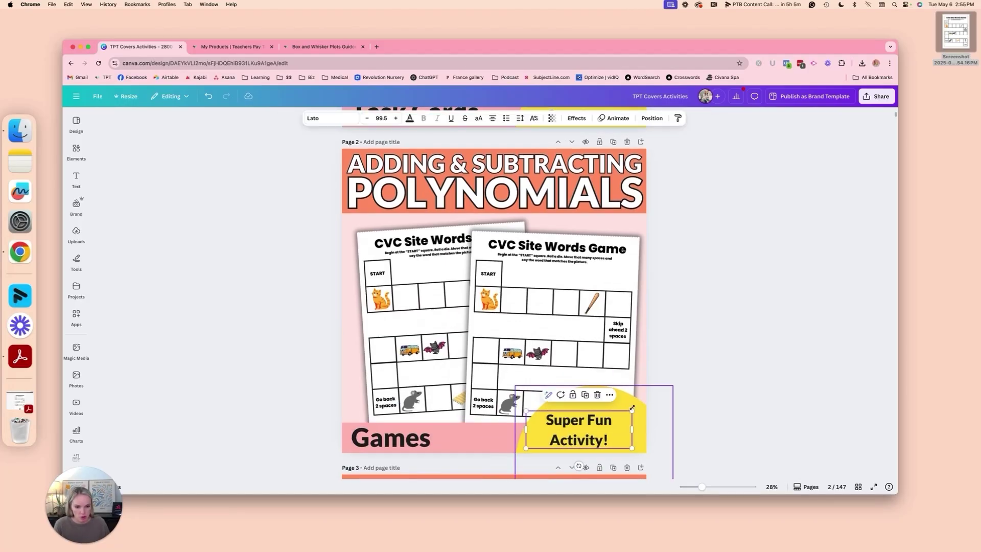
left_click_drag(632, 394, 650, 395)
left_click(721, 408)
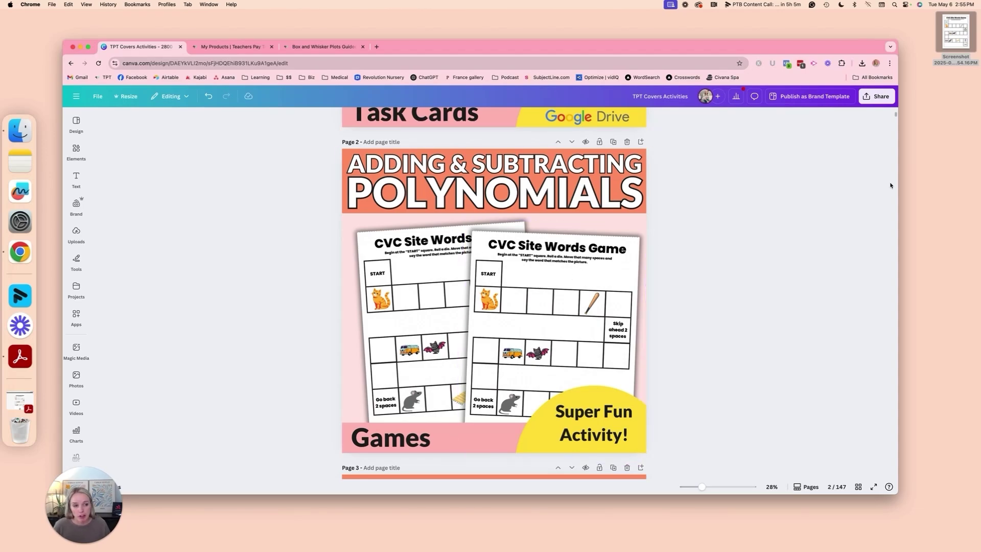
Step: Download only page 2 of the design as a PNG
left_click(877, 96)
left_click(752, 290)
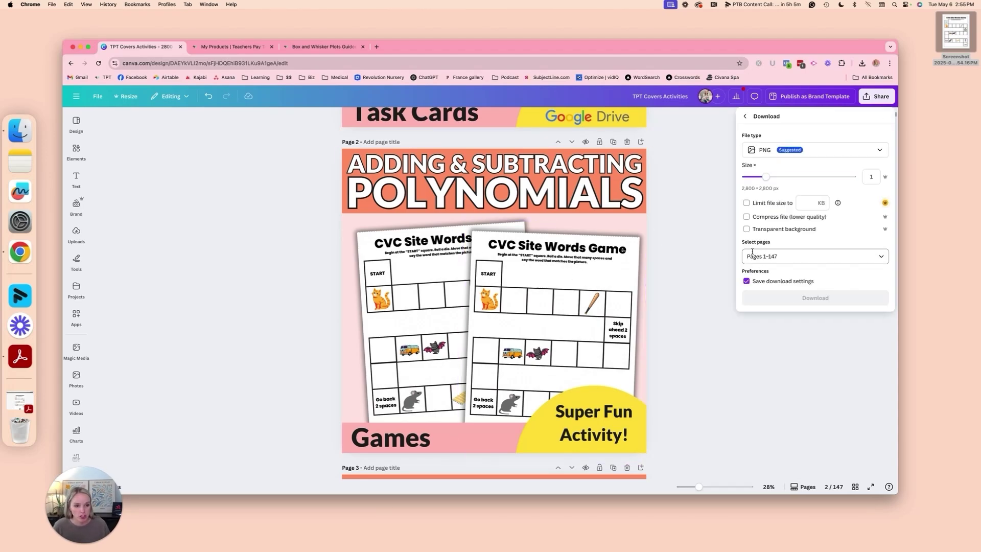
left_click(815, 256)
left_click(776, 289)
left_click(814, 368)
left_click(815, 298)
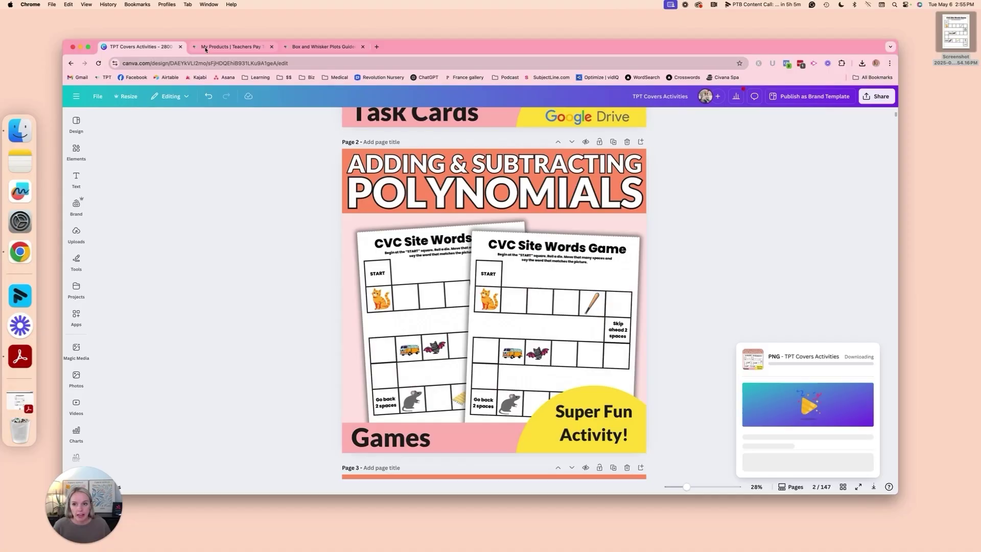
Step: Switch back to the Teachers Pay Teachers product upload form
left_click(214, 47)
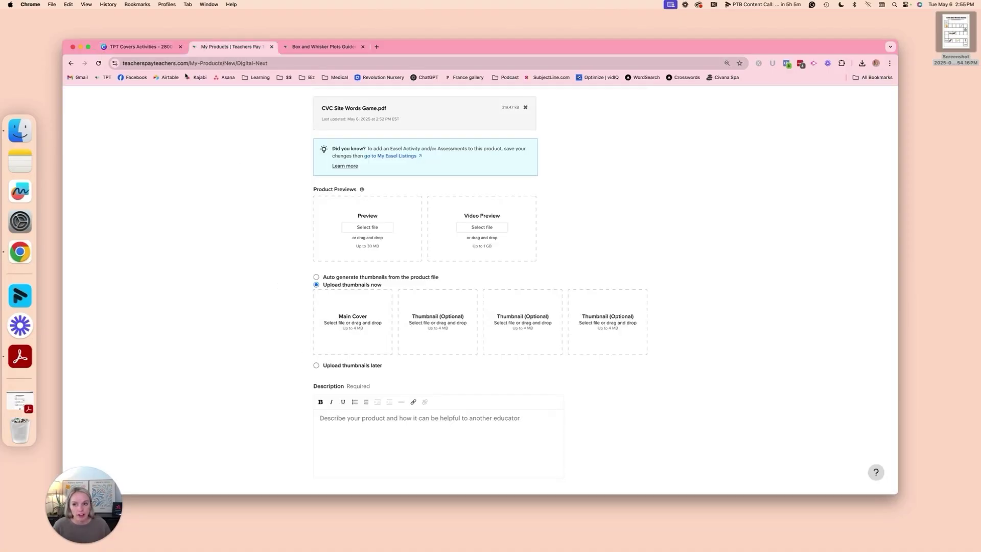
left_click(138, 47)
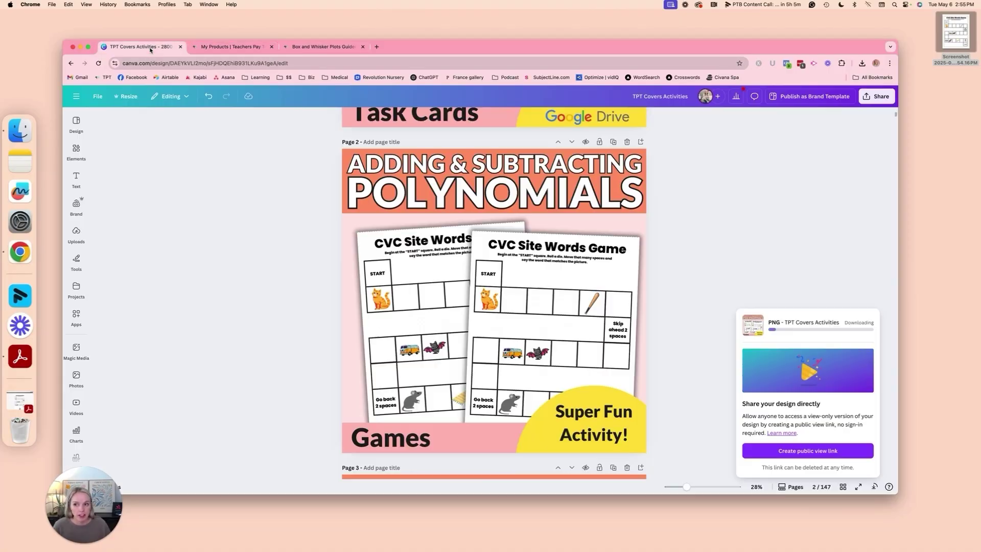
left_click(230, 48)
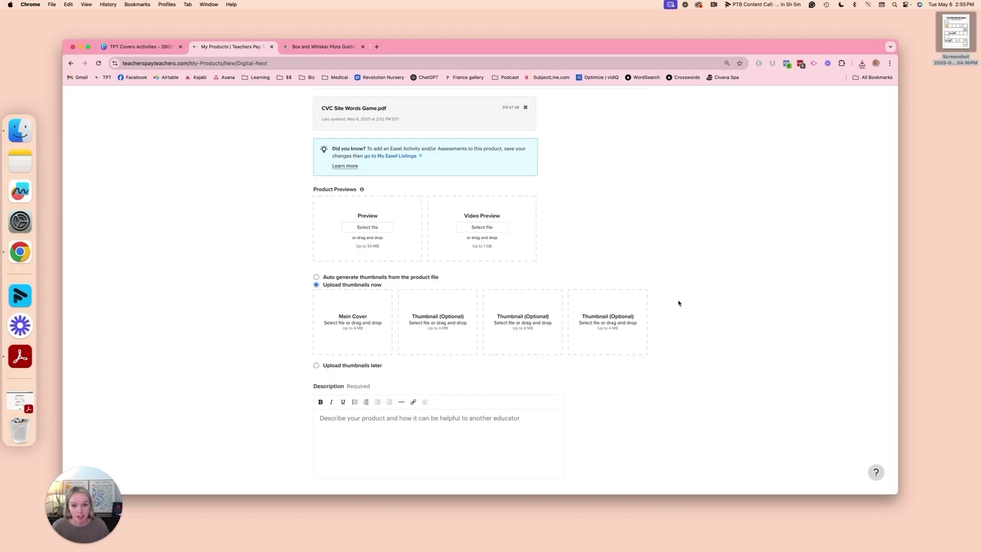
Step: Drag the downloaded _TPT Covers Activities.png onto the Main Cover thumbnail slot
left_click_drag(307, 323, 353, 319)
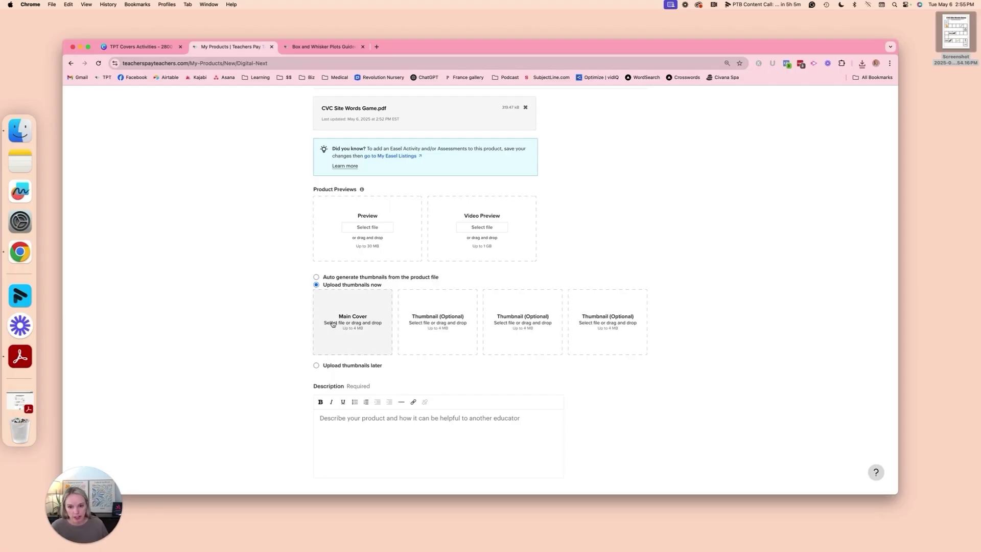
scroll(358, 317, "down", 3)
scroll(353, 316, "up", 1)
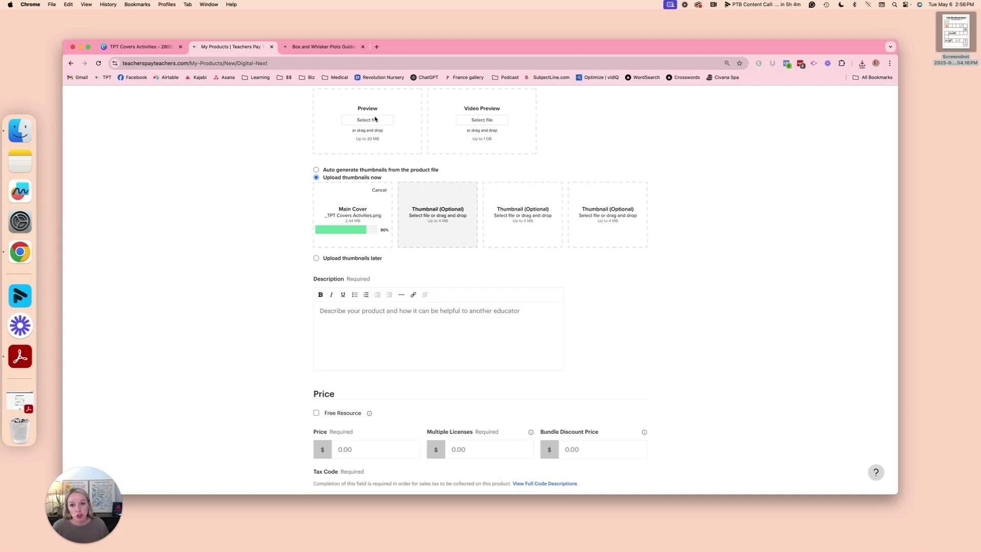
Step: Look over the Box and Whisker Plots listing for reference, then return to the new product form
left_click(316, 47)
left_click(674, 104)
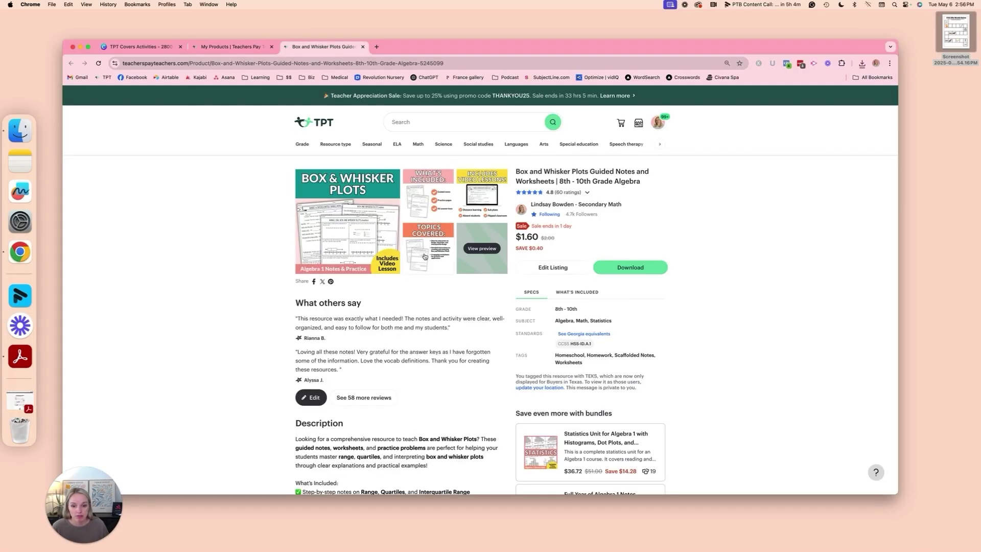
scroll(460, 229, "down", 5)
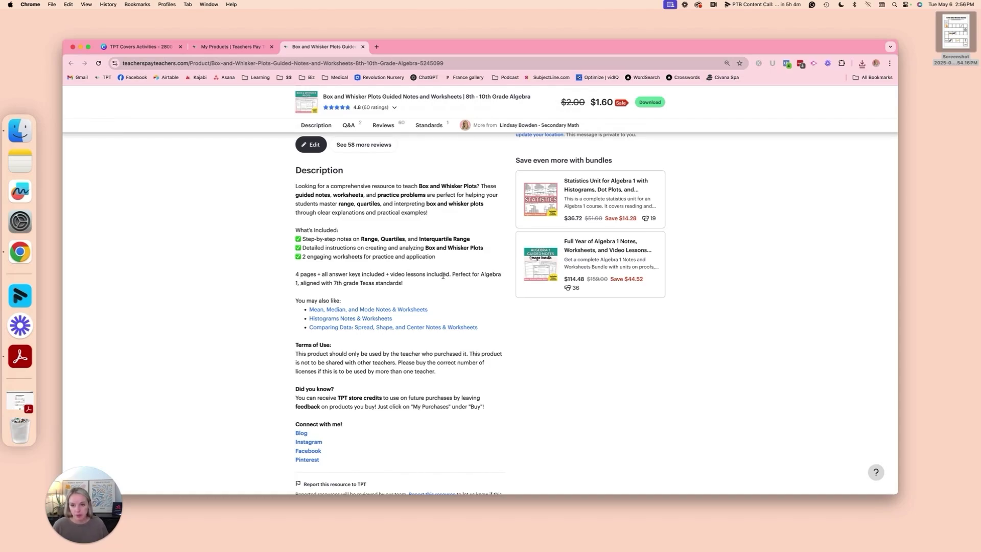
left_click(246, 47)
left_click(429, 319)
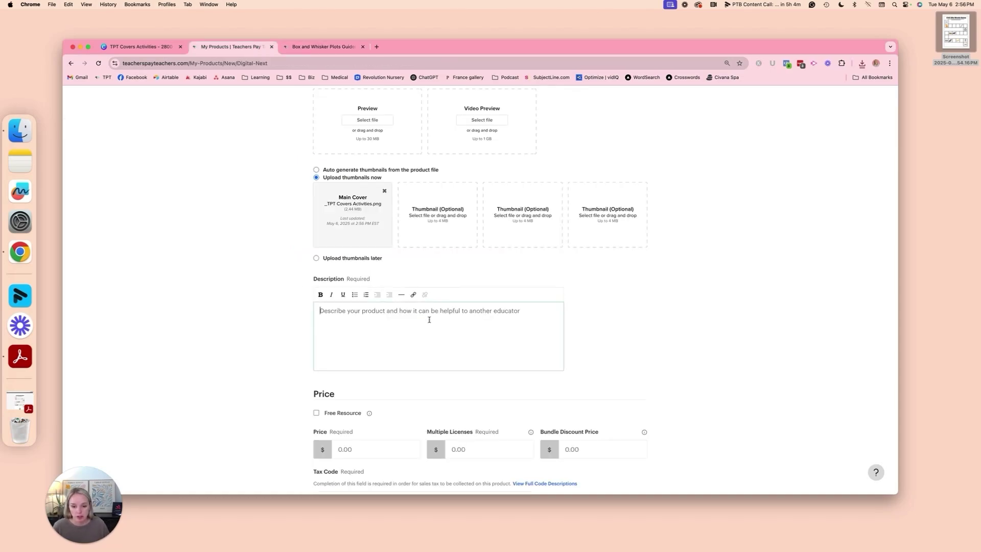
Step: Scroll the new product form to verify the Main Cover thumbnail, then return to the TPT Covers Activities design
left_click(353, 447)
scroll(353, 439, "down", 5)
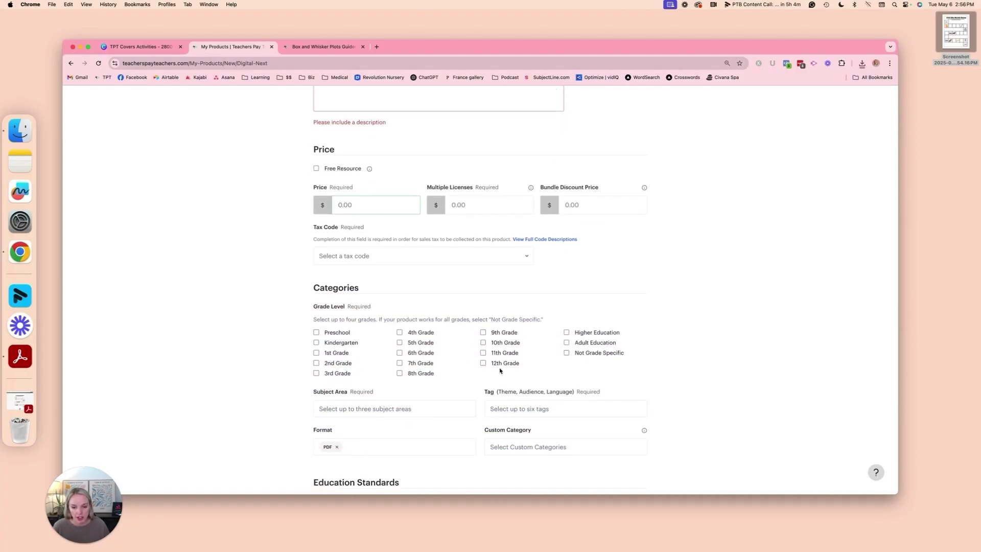
scroll(499, 371, "down", 9)
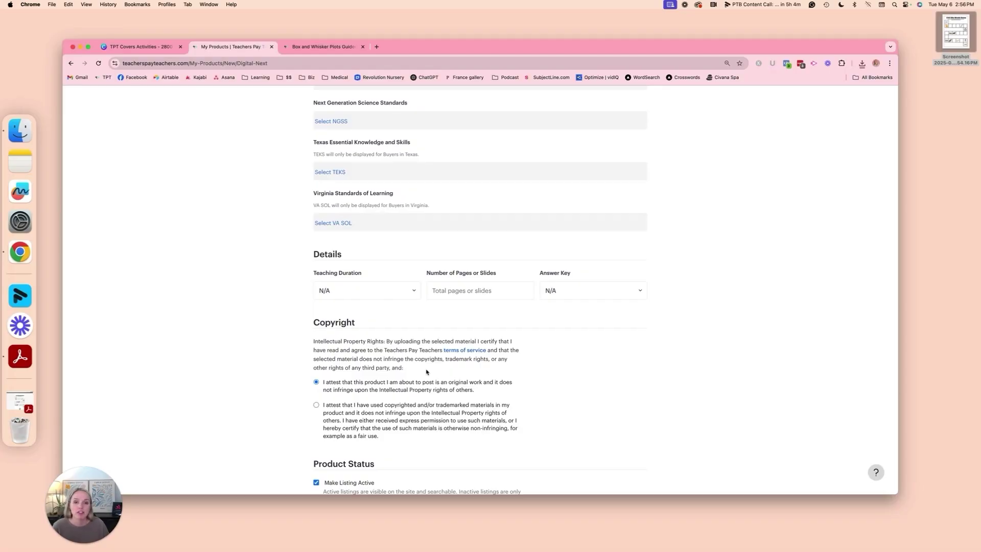
scroll(426, 372, "down", 2)
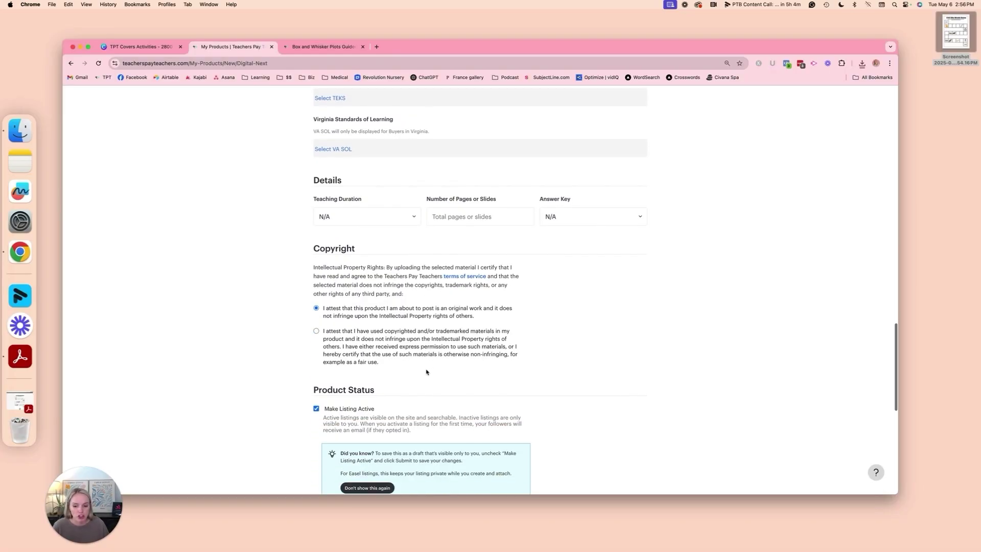
scroll(427, 372, "up", 20)
scroll(426, 371, "up", 2)
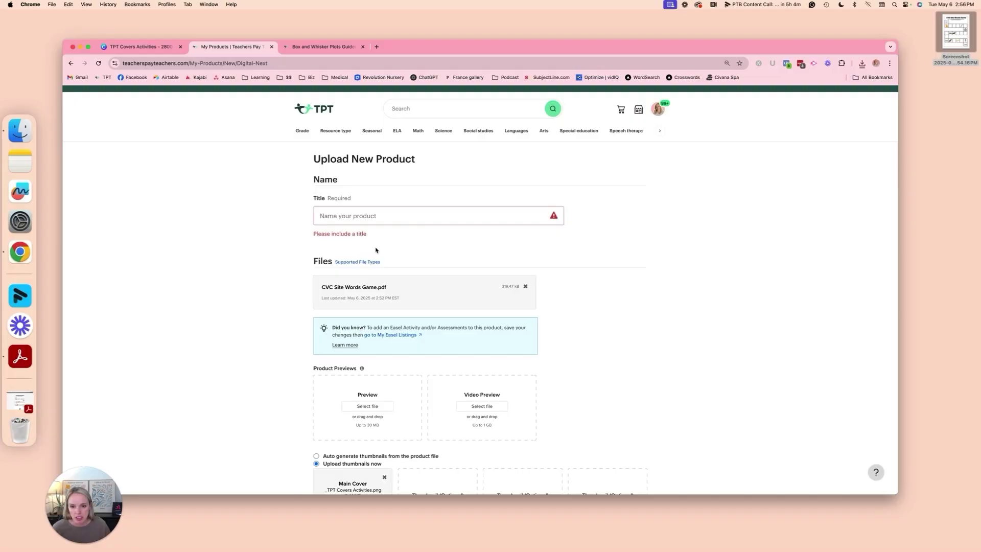
scroll(378, 297, "down", 2)
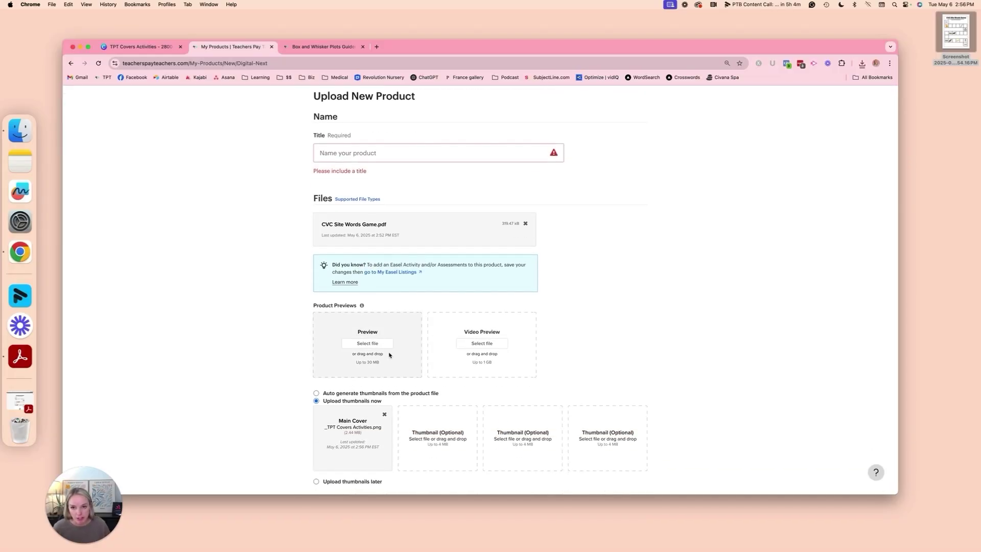
left_click(115, 47)
left_click(75, 99)
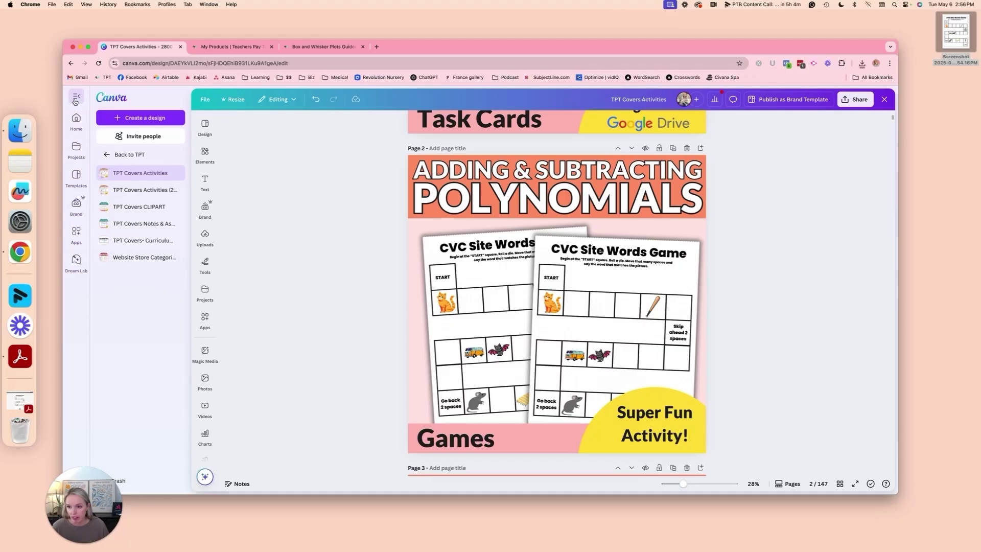
Step: Navigate back to the TPT folder and open the Preview Template design
left_click(107, 154)
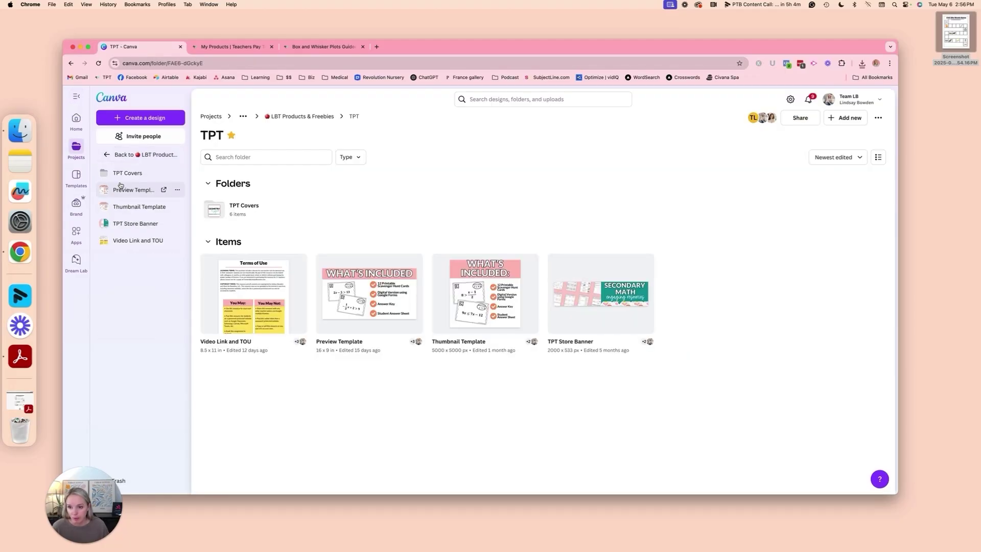
left_click(107, 154)
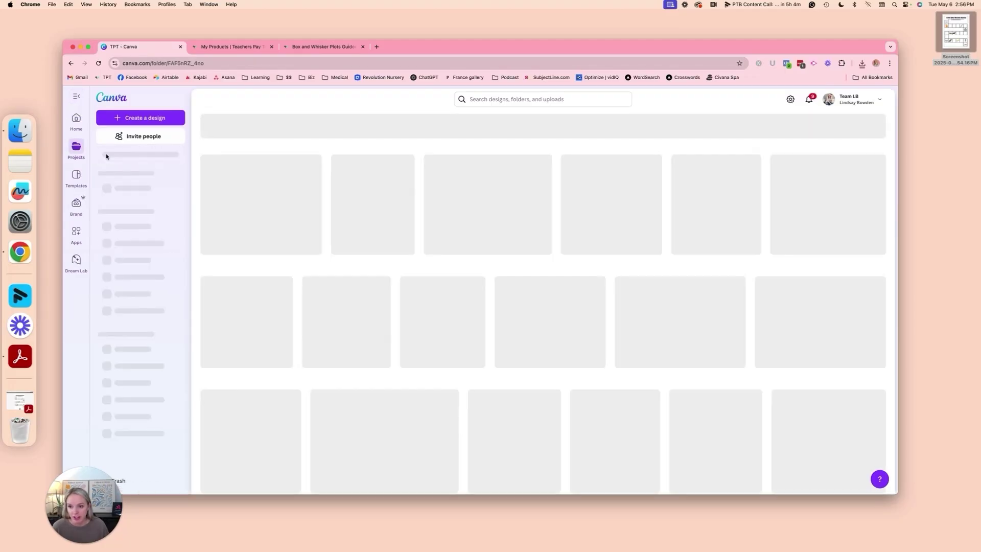
left_click(126, 257)
left_click(138, 192)
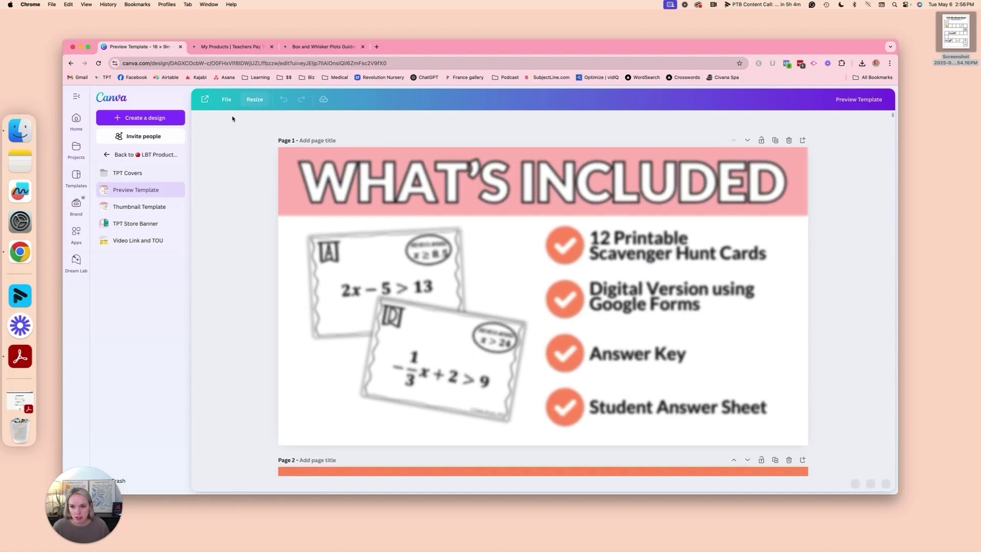
Step: Scroll through its pages from What's Included to the Happy Teachers Said slide
left_click(227, 99)
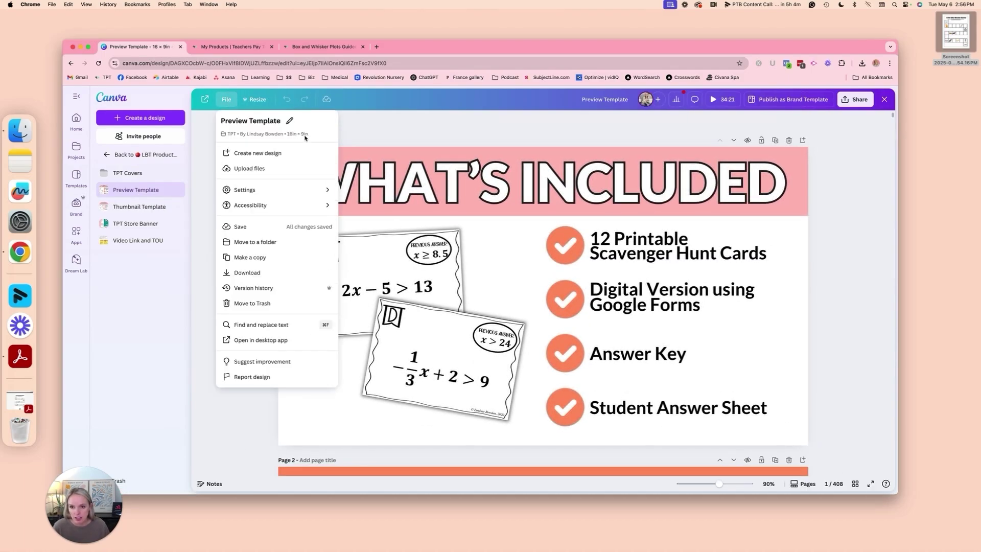
left_click(857, 261)
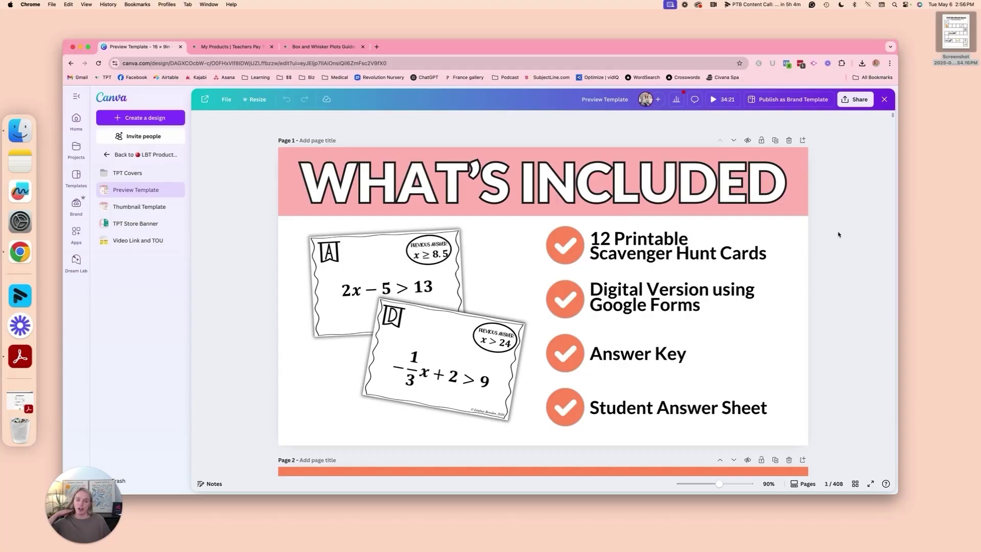
scroll(827, 226, "down", 6)
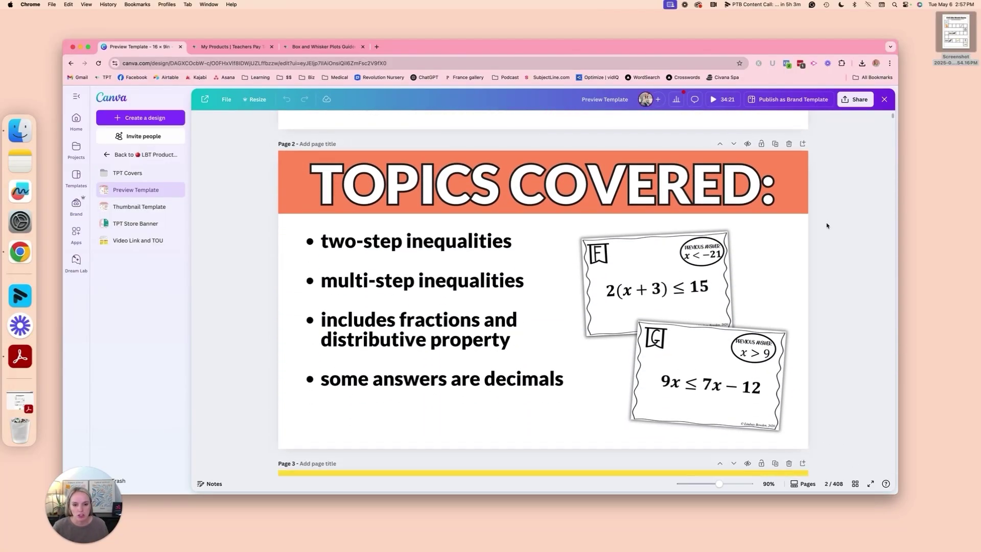
scroll(826, 226, "down", 6)
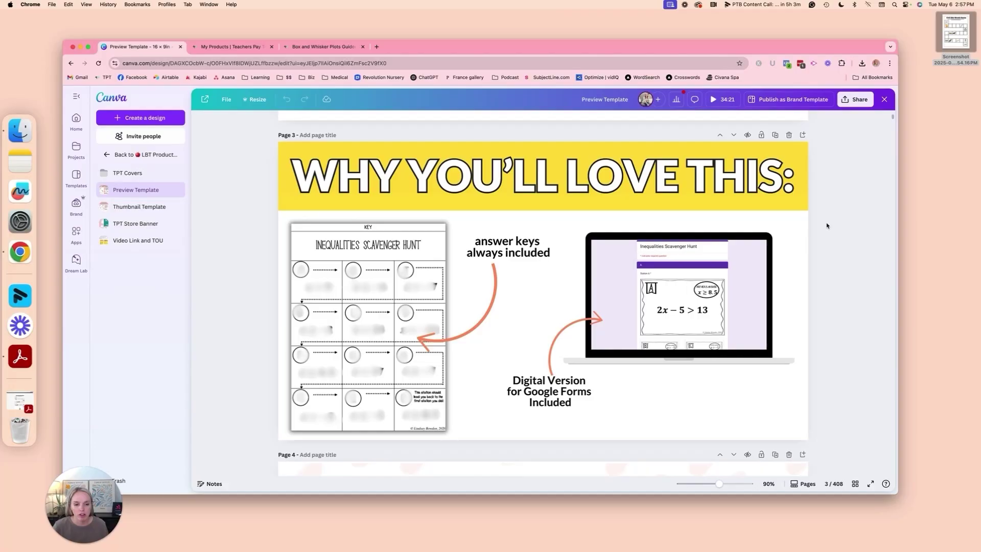
scroll(826, 225, "down", 6)
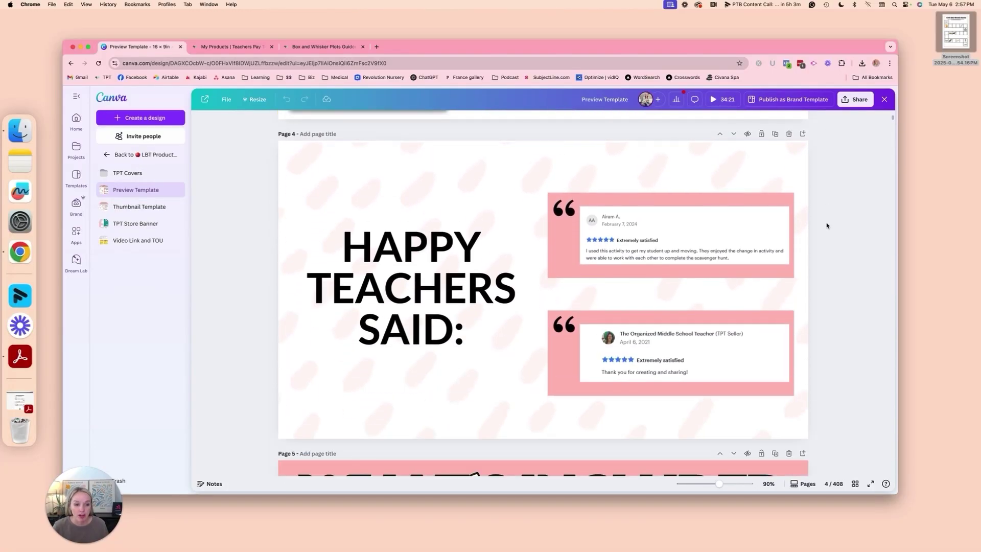
Step: Scroll through the Box and Whisker Plots listing's full preview pages, then close the preview
left_click(333, 47)
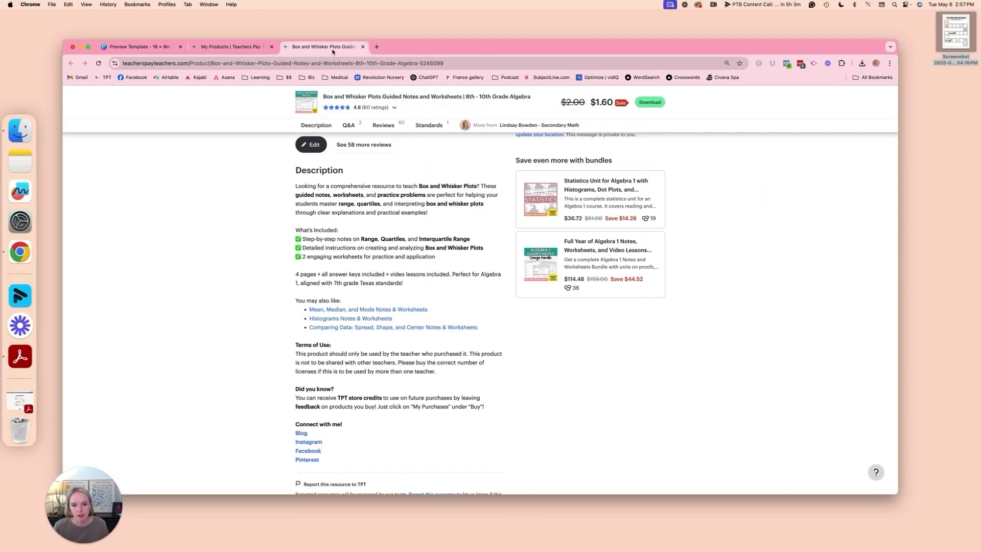
scroll(481, 253, "up", 5)
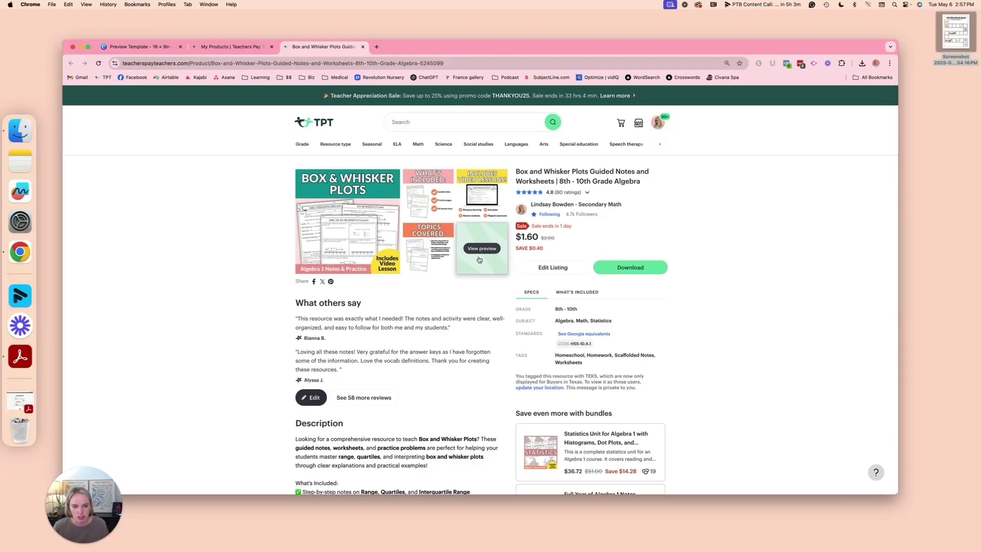
left_click(482, 249)
scroll(511, 271, "down", 10)
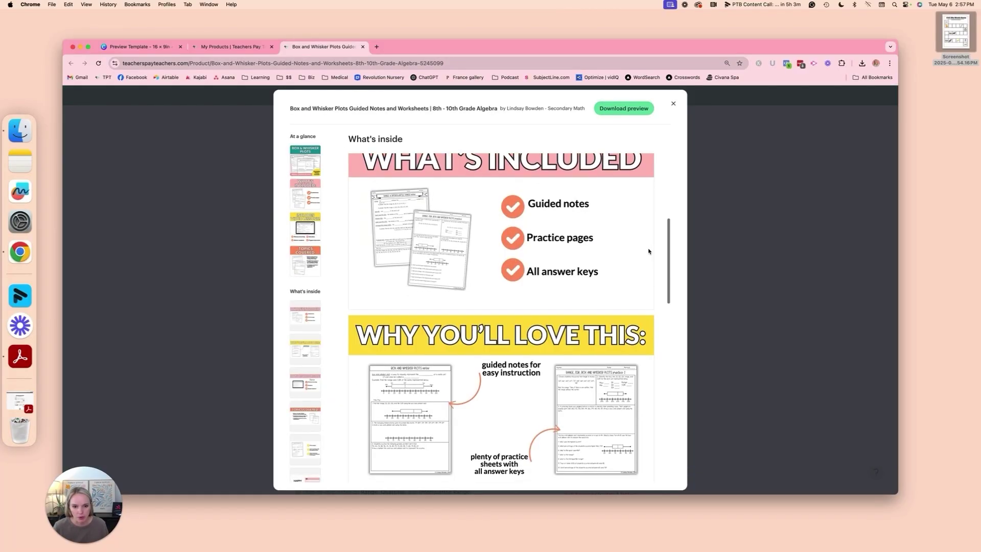
scroll(648, 250, "down", 5)
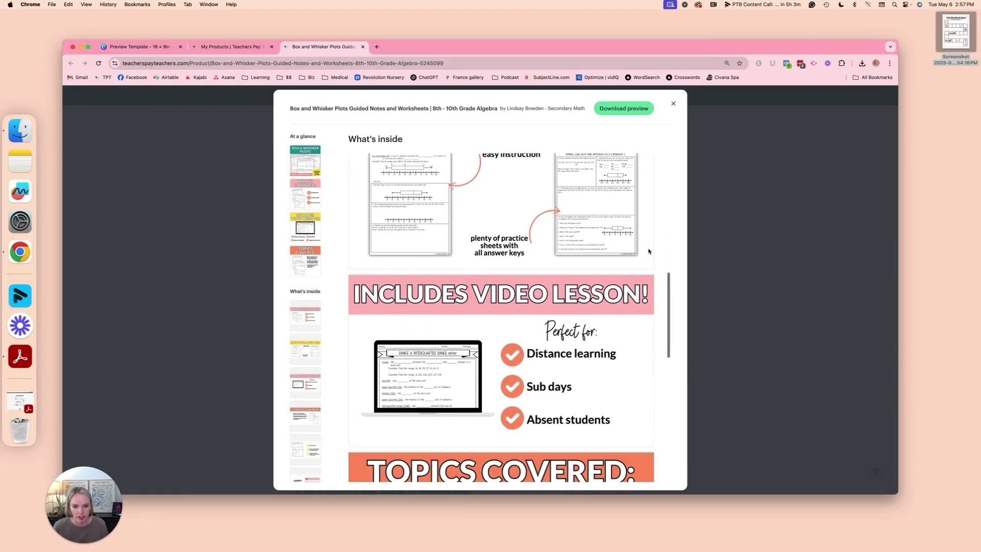
scroll(648, 251, "down", 4)
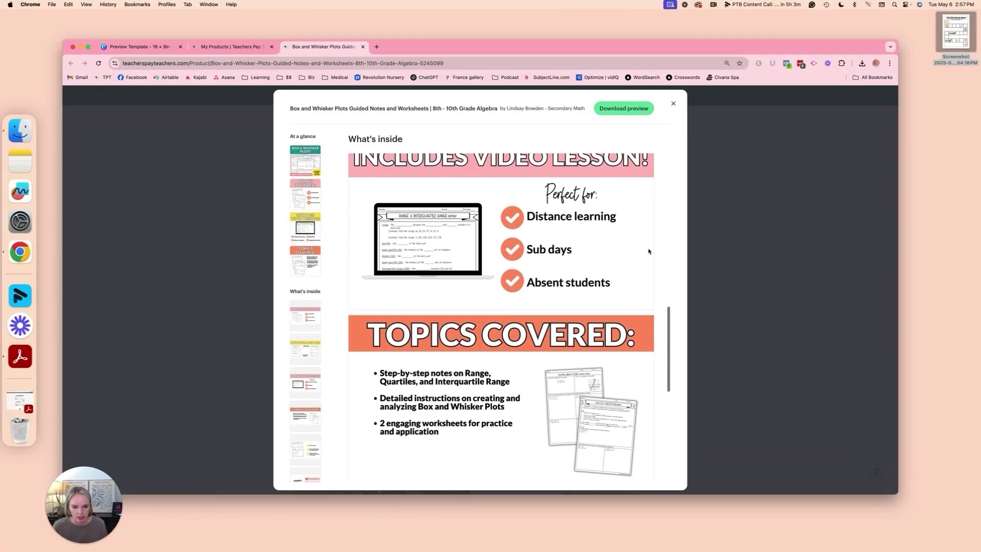
scroll(648, 251, "down", 5)
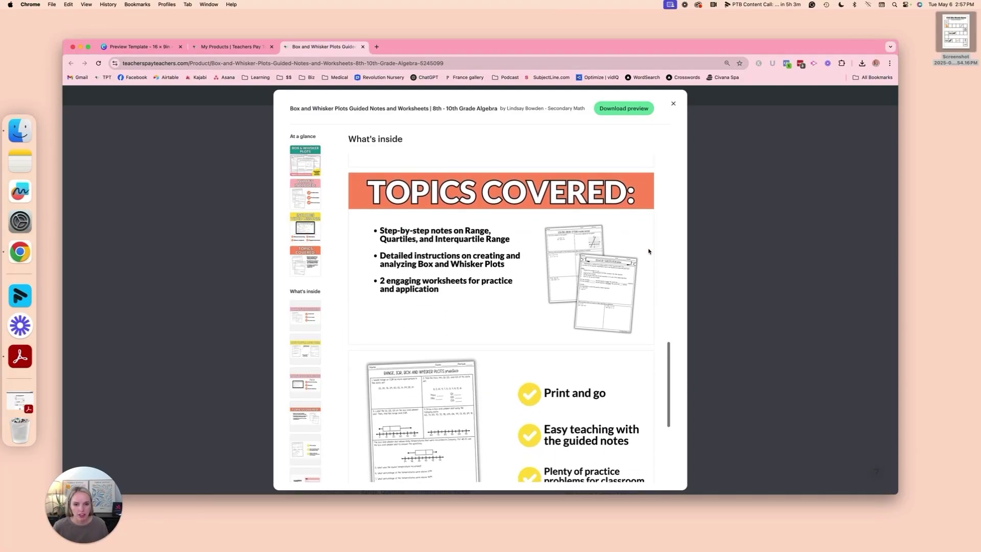
scroll(648, 250, "down", 4)
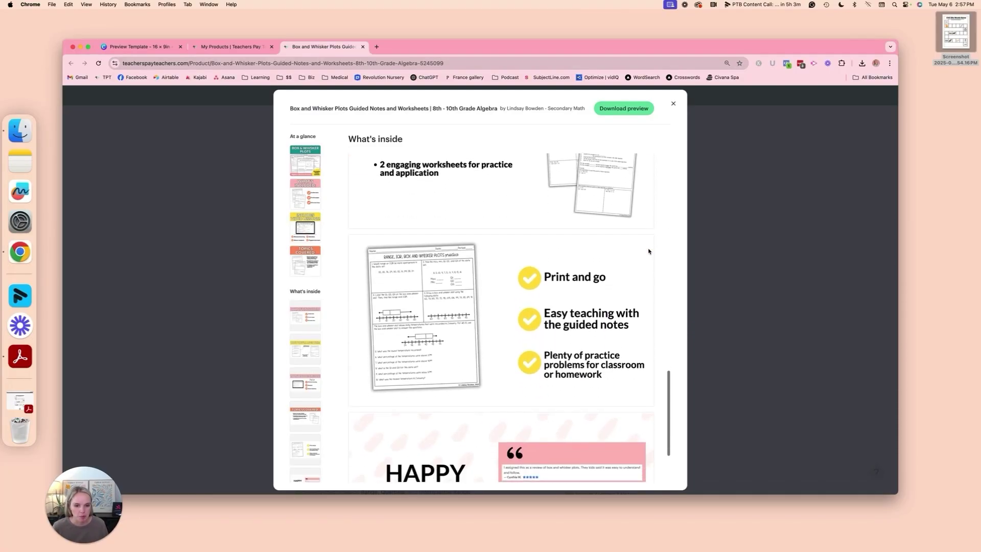
left_click(671, 105)
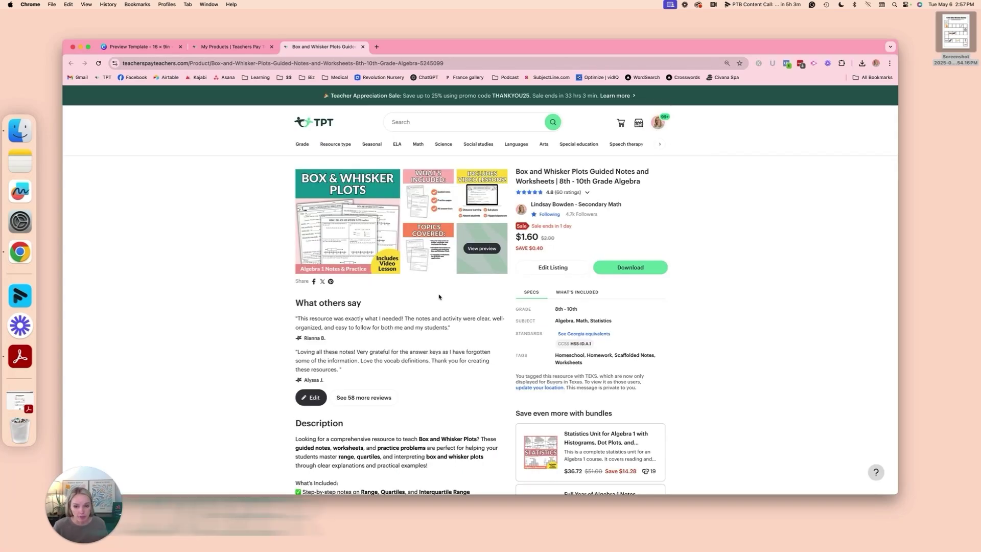
scroll(352, 220, "down", 1)
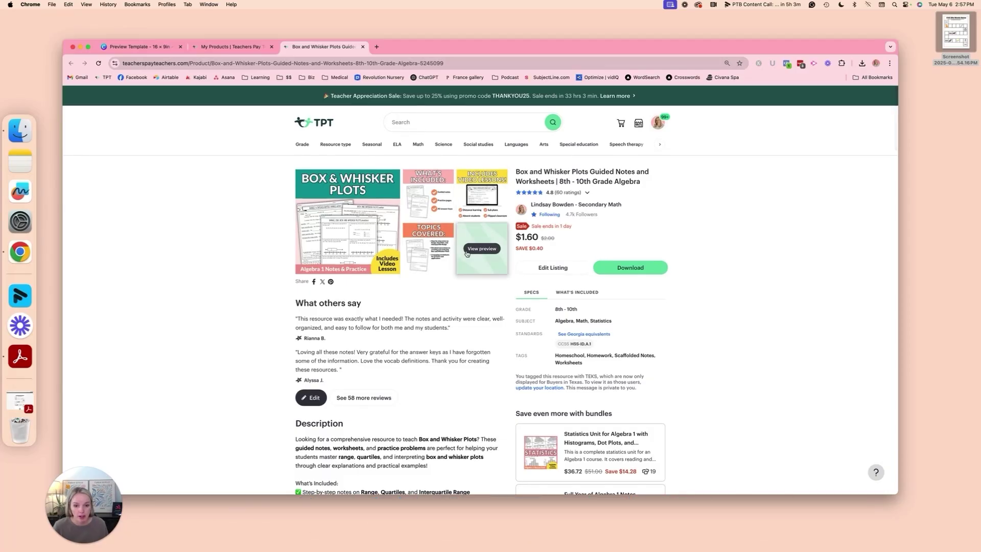
Step: Check which download file types Canva's Share > Download offers for the Preview Template design
left_click(138, 47)
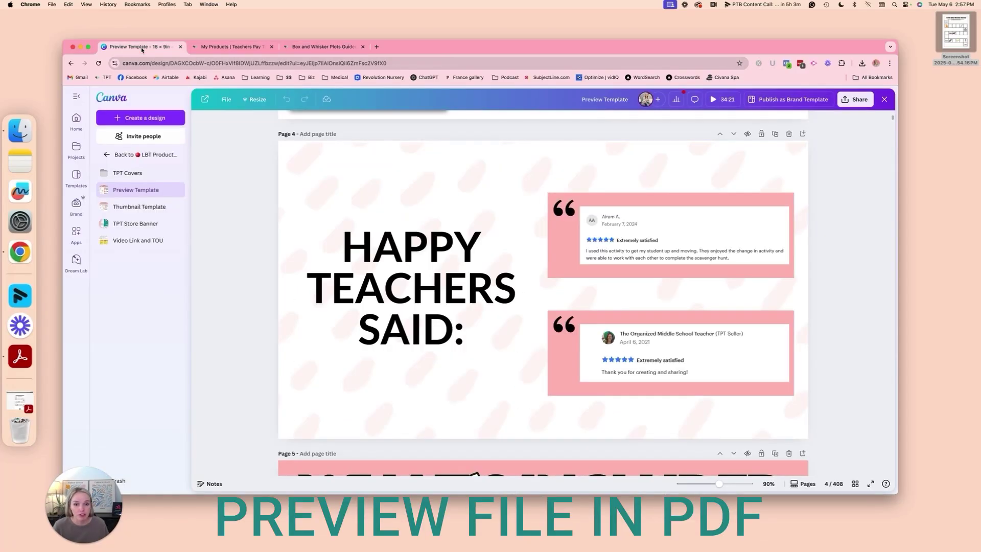
scroll(833, 96, "up", 2)
left_click(855, 99)
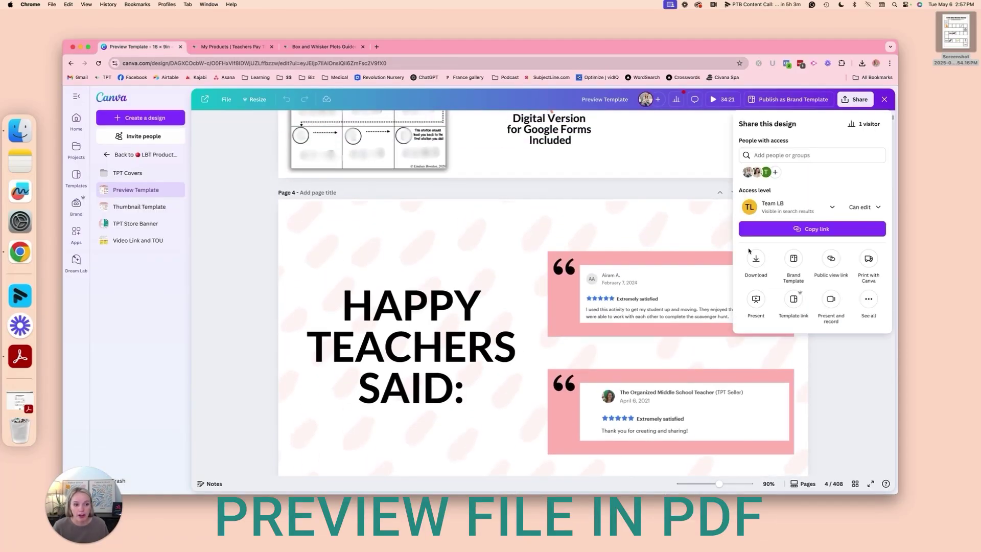
left_click(761, 265)
left_click(782, 153)
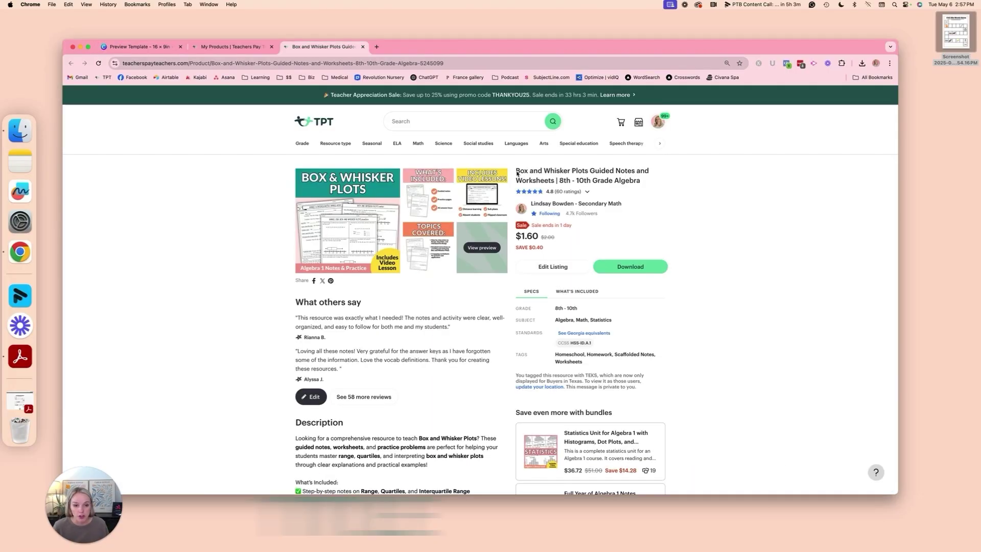
scroll(645, 180, "down", 5)
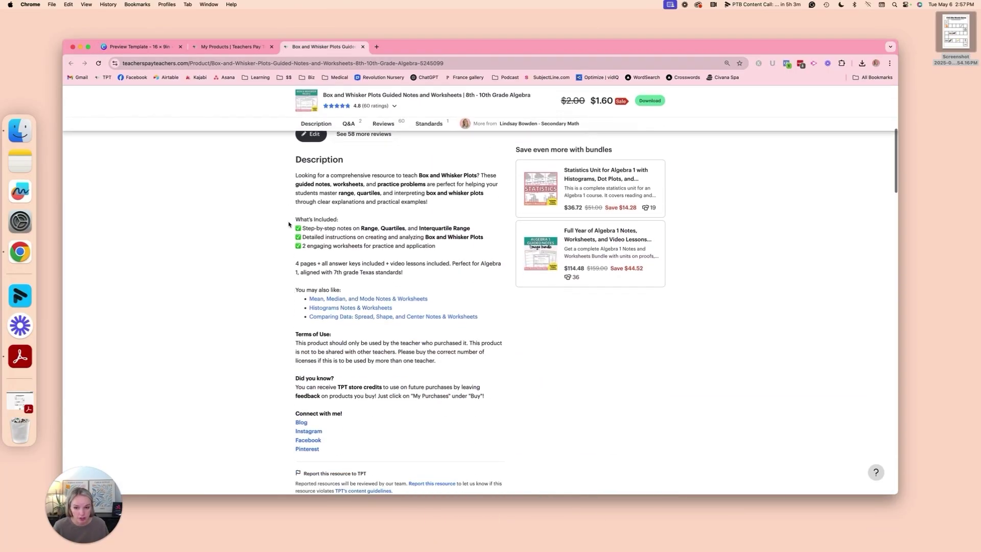
scroll(417, 382, "up", 5)
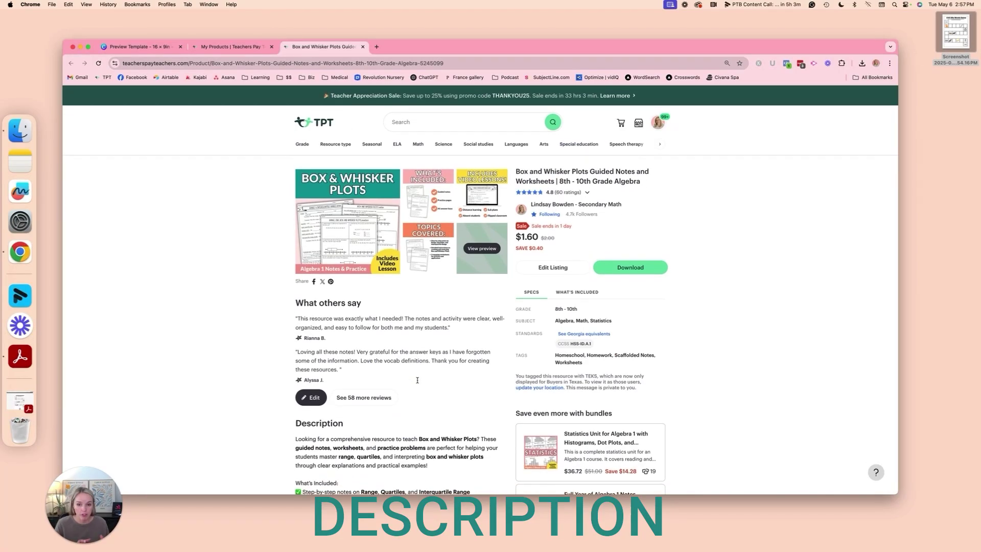